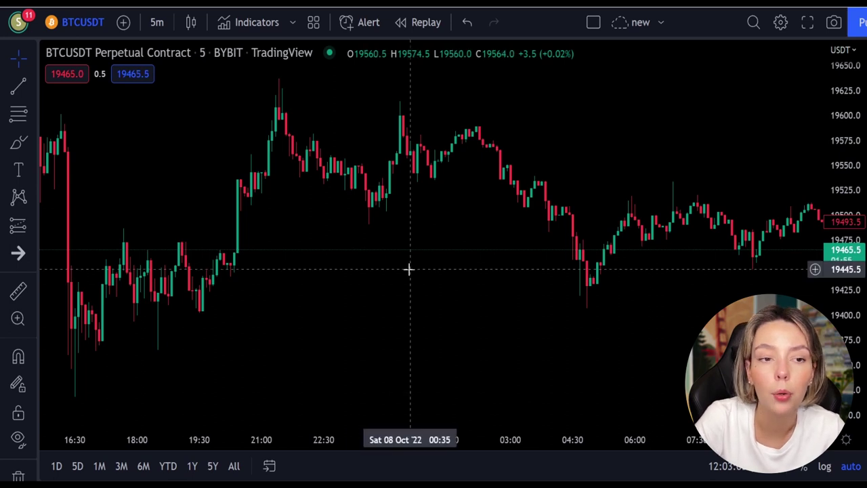
Step: Pan the BTCUSDT 5-minute chart back from 8 October through 7 October into 6 October
left_click_drag(478, 237, 318, 273)
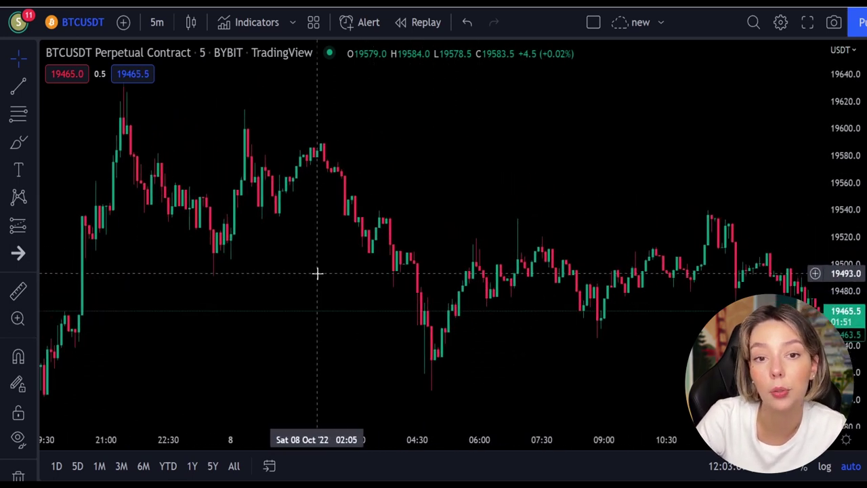
left_click_drag(434, 192, 498, 208)
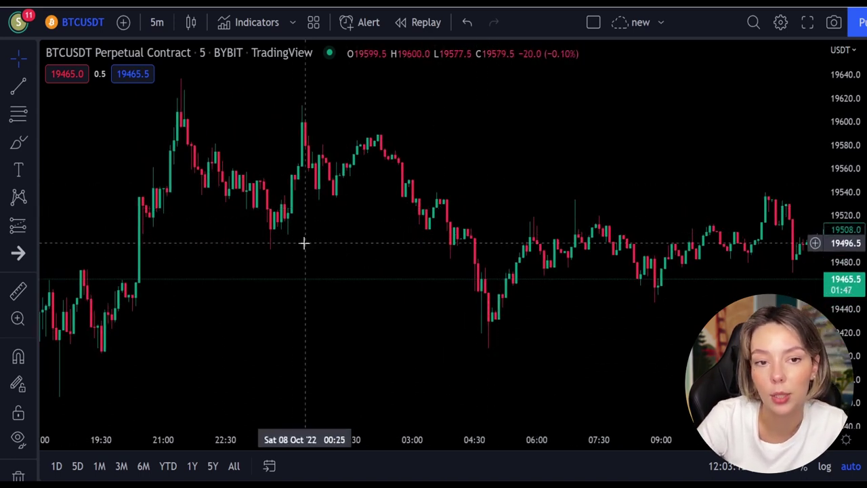
left_click_drag(297, 247, 456, 314)
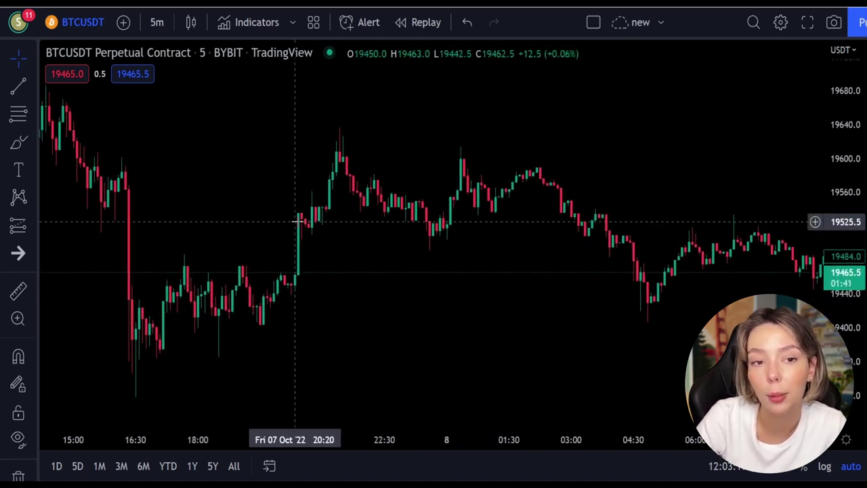
left_click_drag(234, 184, 490, 276)
left_click_drag(154, 229, 532, 350)
left_click_drag(221, 210, 418, 296)
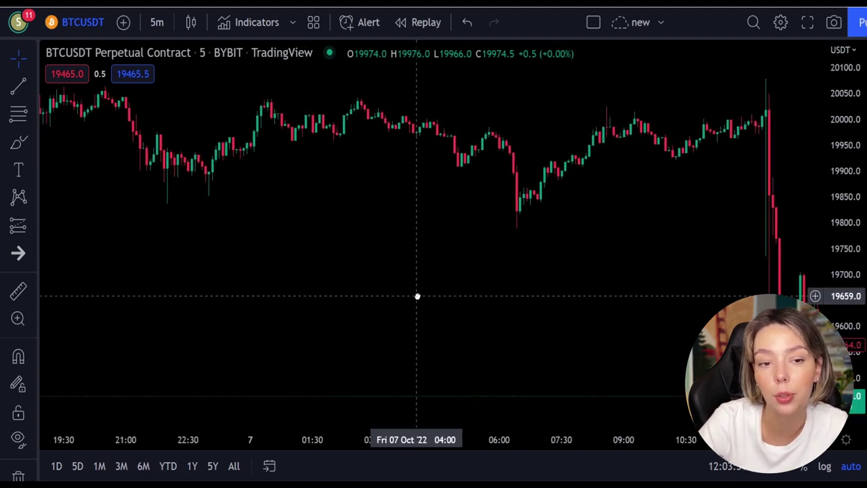
left_click_drag(221, 227, 396, 278)
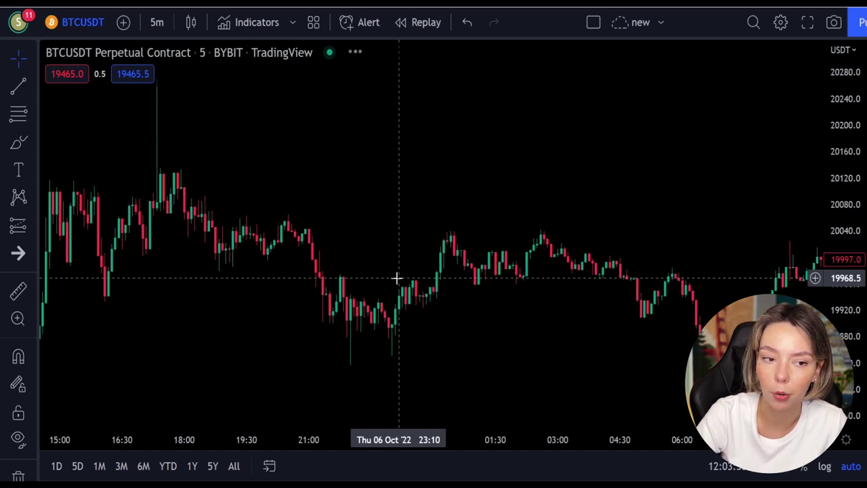
left_click_drag(177, 275, 426, 334)
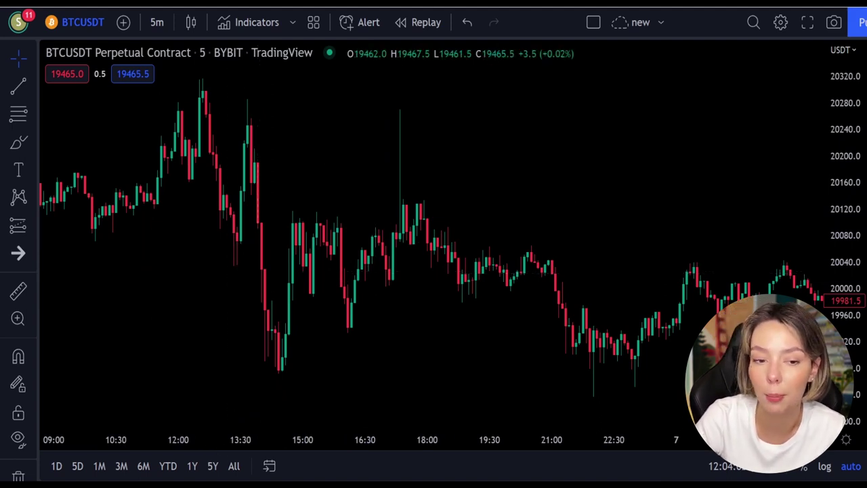
Step: Add the Laguerre RSI indicator (LaRSI close 0.2) from a 'la rsi' indicator search
left_click(254, 23)
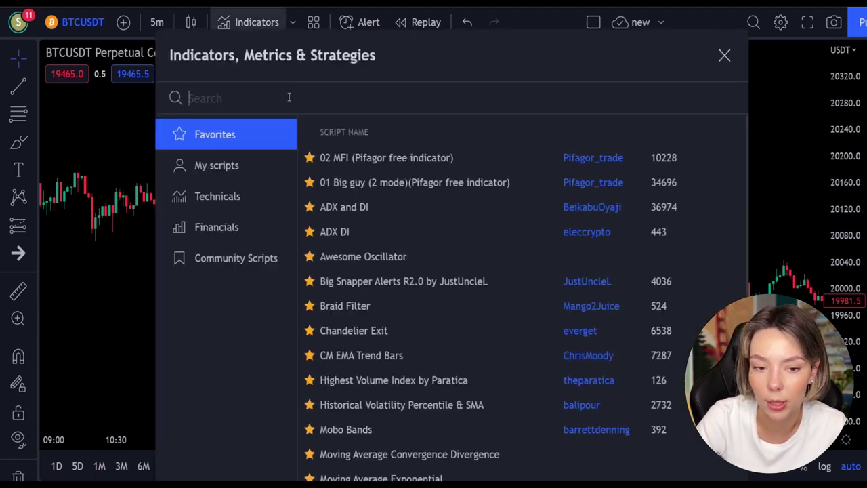
type("la rsi")
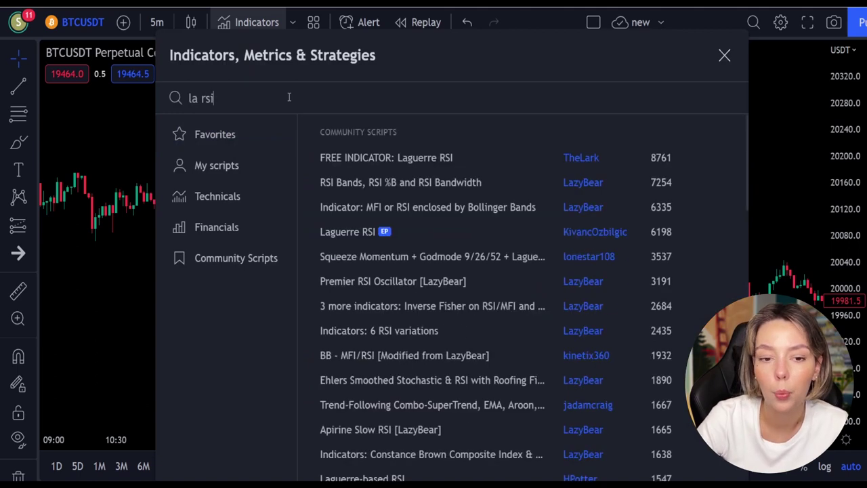
left_click(353, 231)
left_click(725, 56)
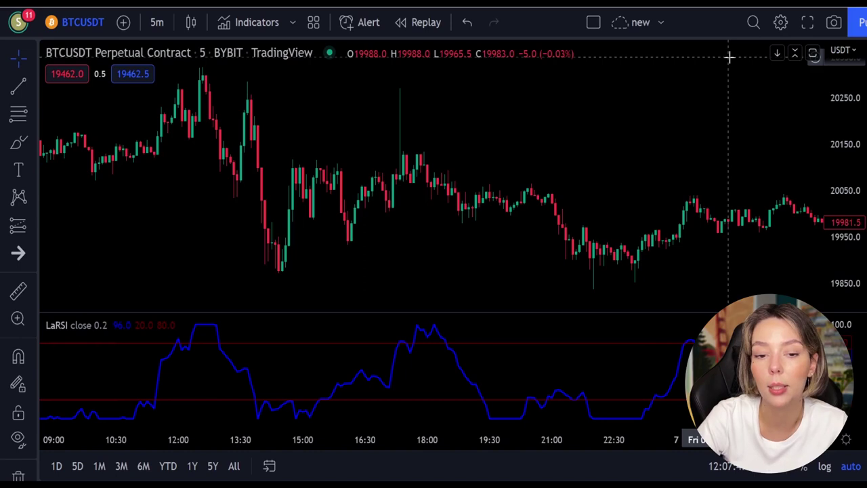
Step: Add the SuperTrend+ overlay to the price chart from a 'supertrend+' search
left_click(261, 15)
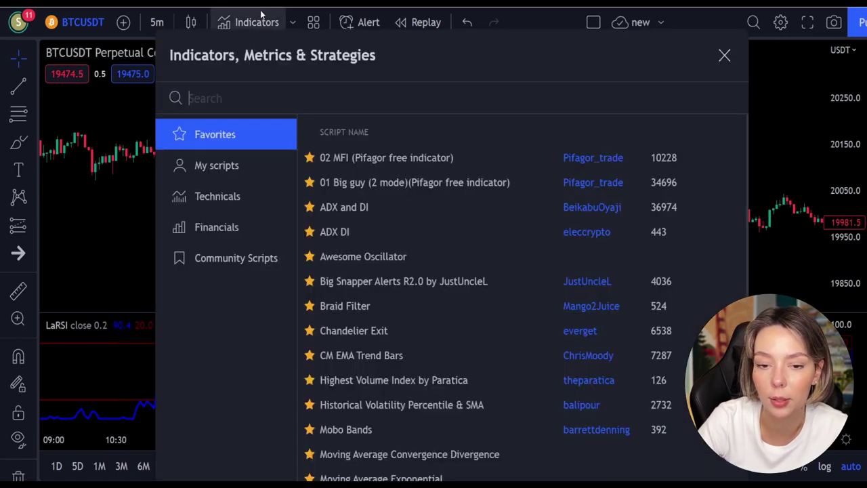
type("supertrend+")
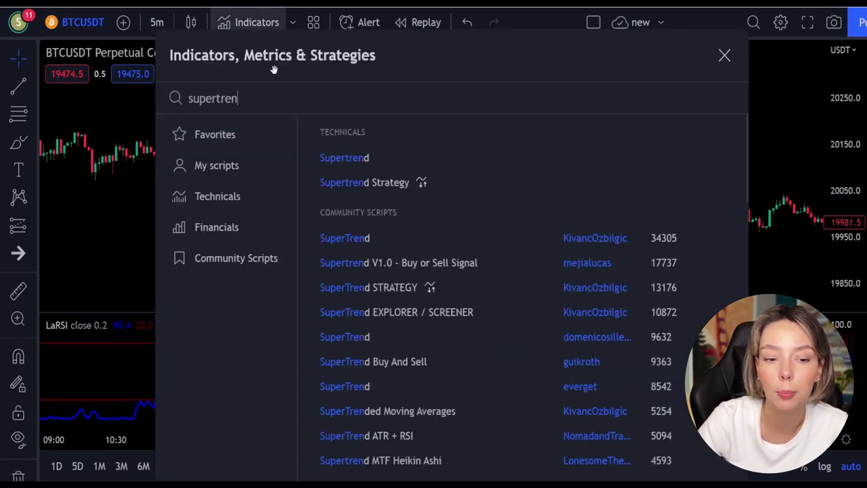
left_click(410, 159)
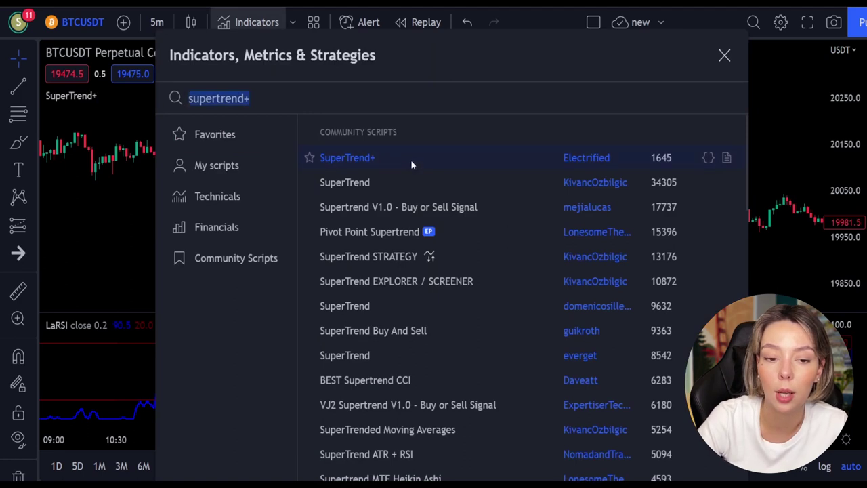
left_click(726, 58)
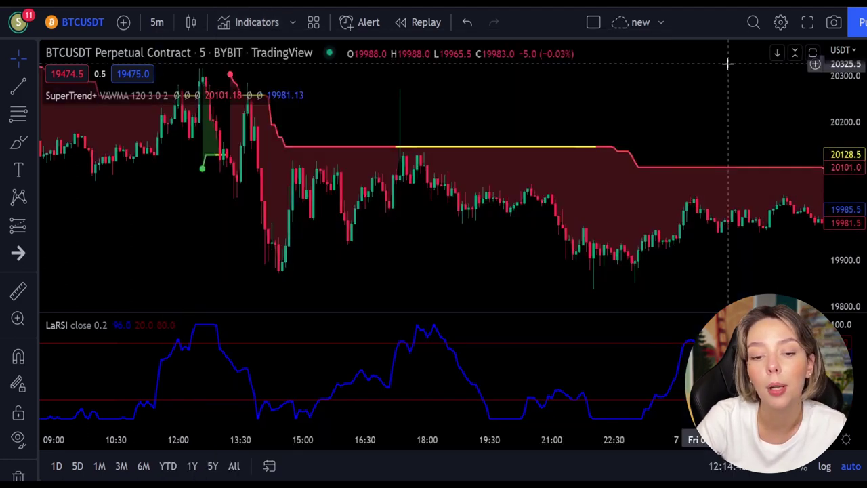
scroll(428, 108, "left", 5)
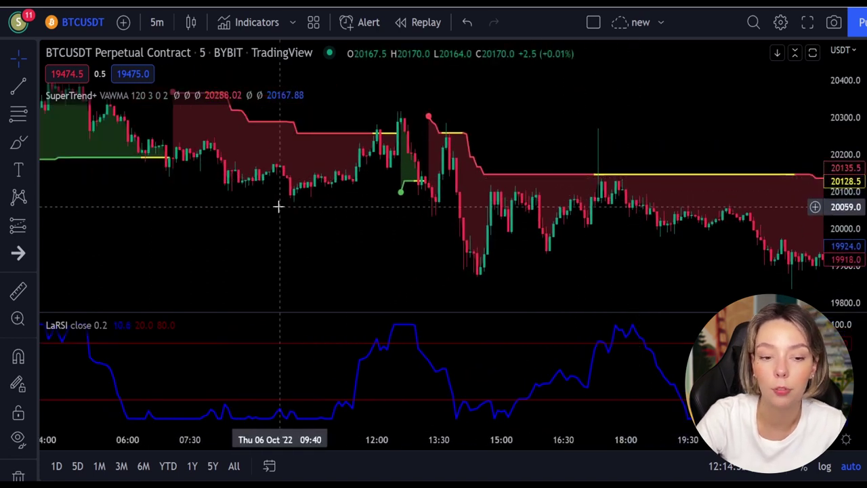
left_click_drag(360, 219, 605, 275)
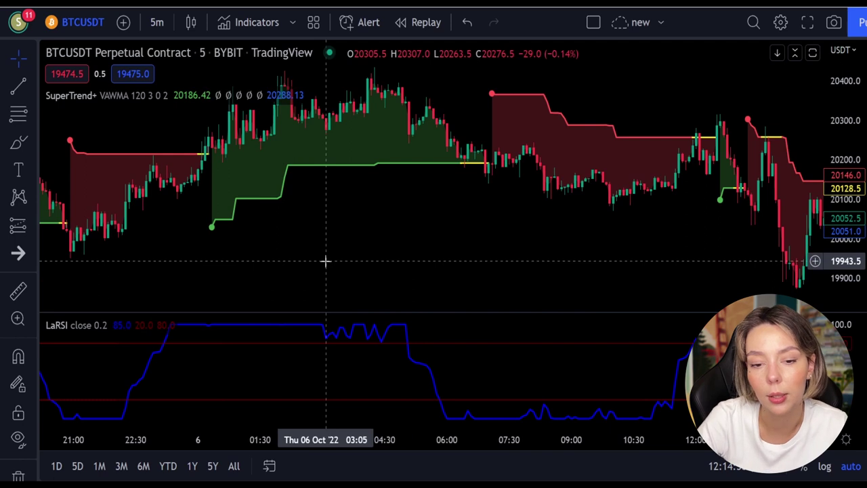
left_click_drag(326, 261, 445, 269)
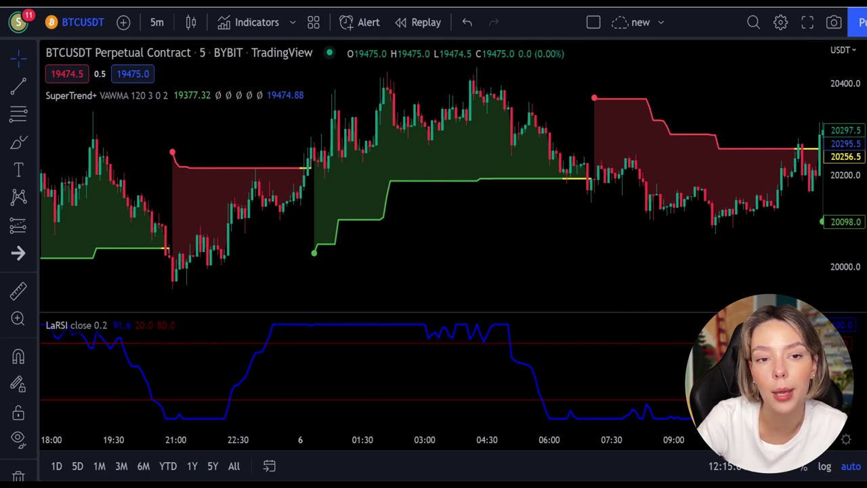
Step: Add the Waddah Attar Explosion V2 [SHK] indicator from a 'waddah' search
left_click(242, 23)
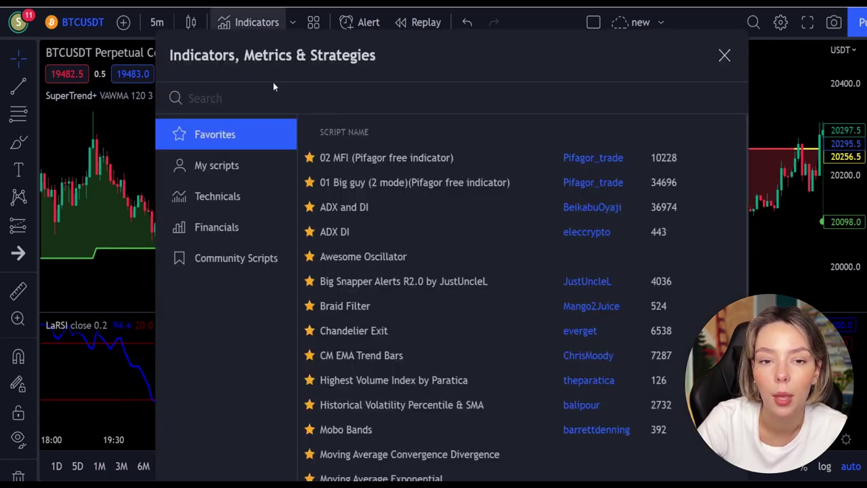
type("waddag")
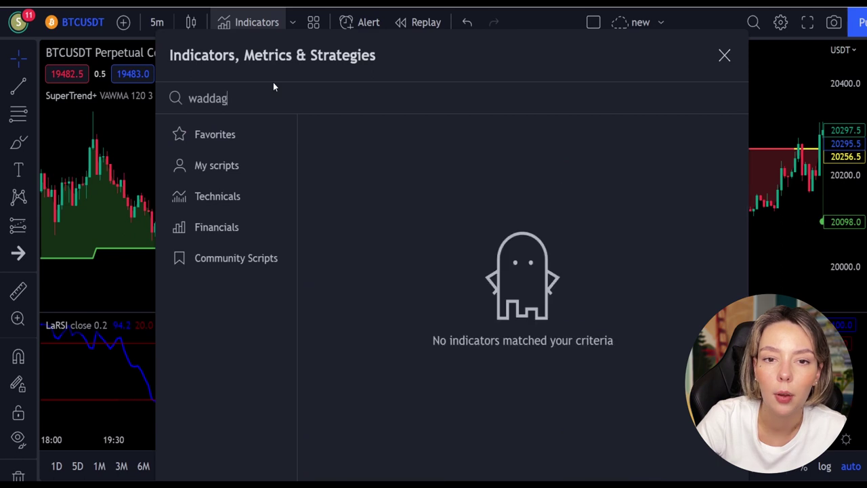
key("BackSpace")
type("h")
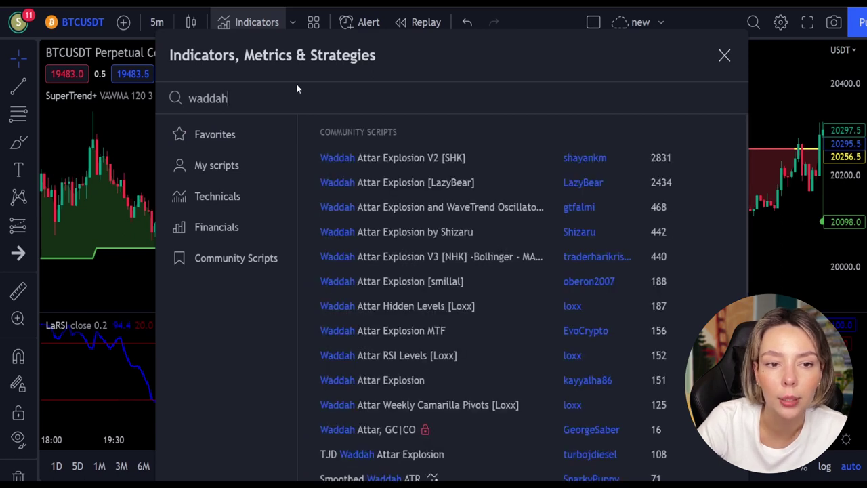
left_click(407, 157)
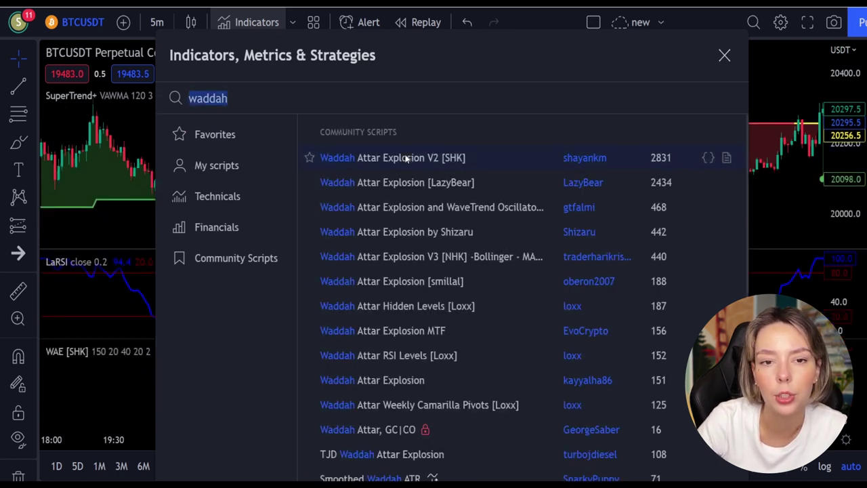
left_click(724, 57)
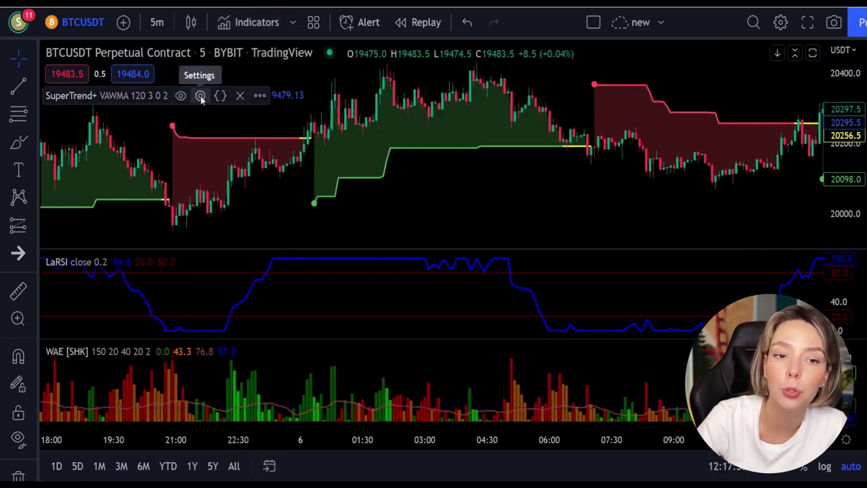
Step: Raise the SuperTrend+ multiplier from 3 to 4
left_click(200, 96)
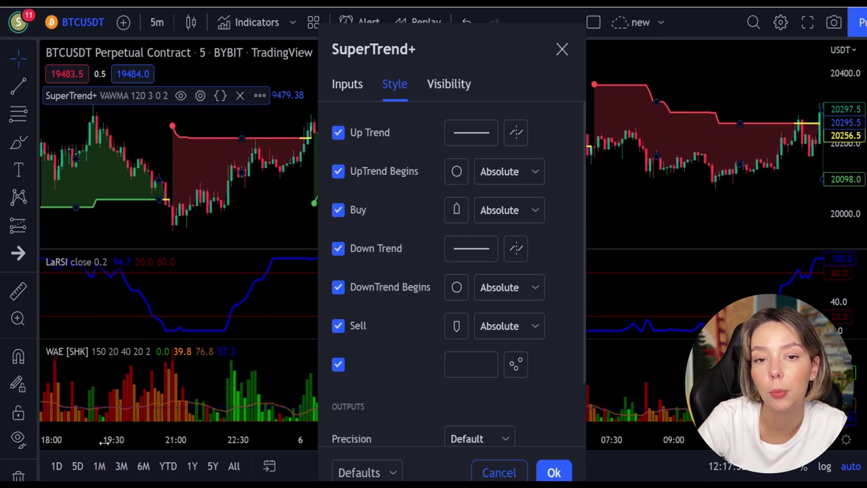
left_click(349, 85)
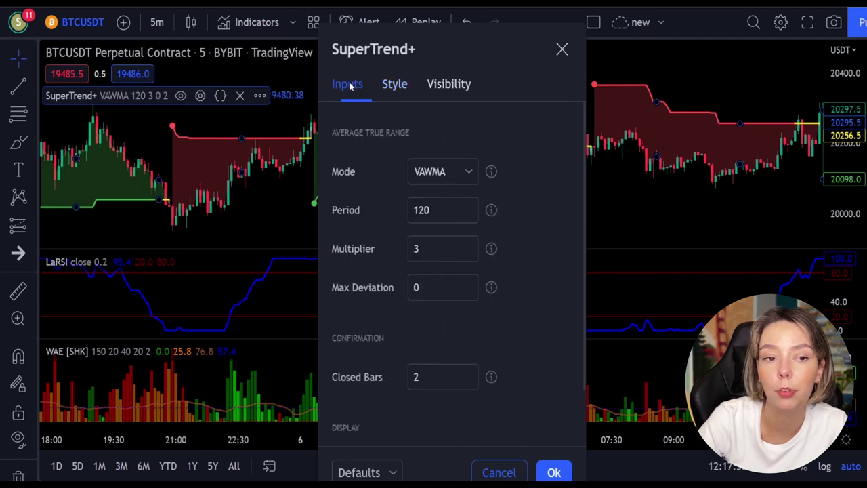
left_click(469, 245)
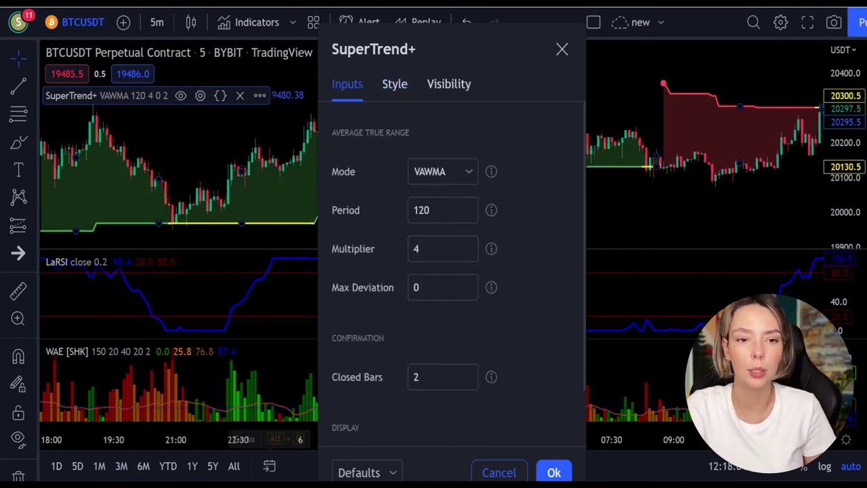
key("Escape")
Step: In WAE [SHK] style, hide the DeadZoneLine and make the ExplosionLine solid white
left_click(182, 352)
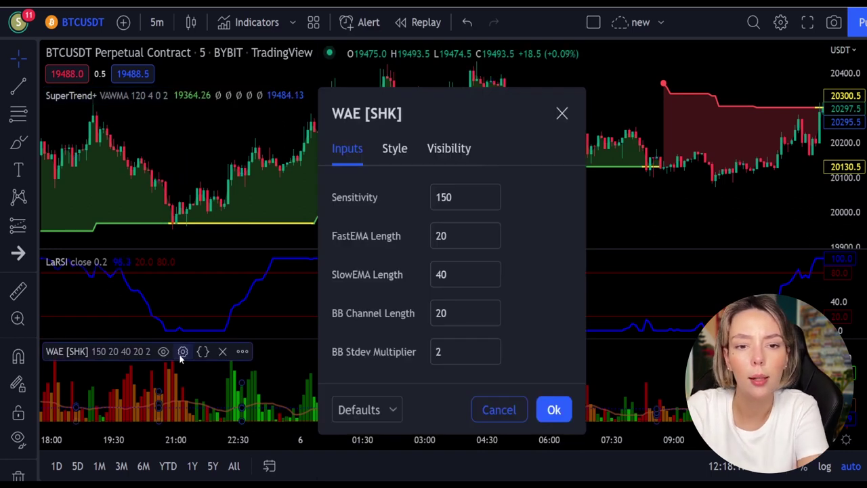
left_click(395, 148)
scroll(339, 330, "down", 1)
left_click(338, 329)
left_click(448, 292)
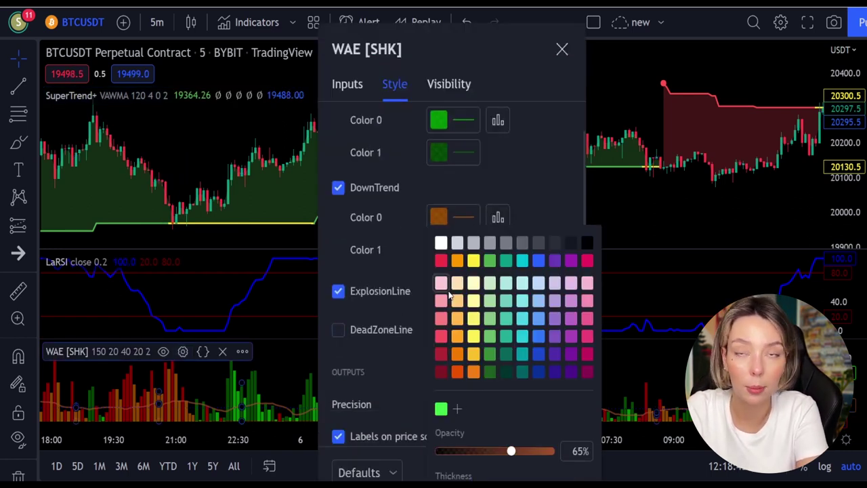
left_click(441, 243)
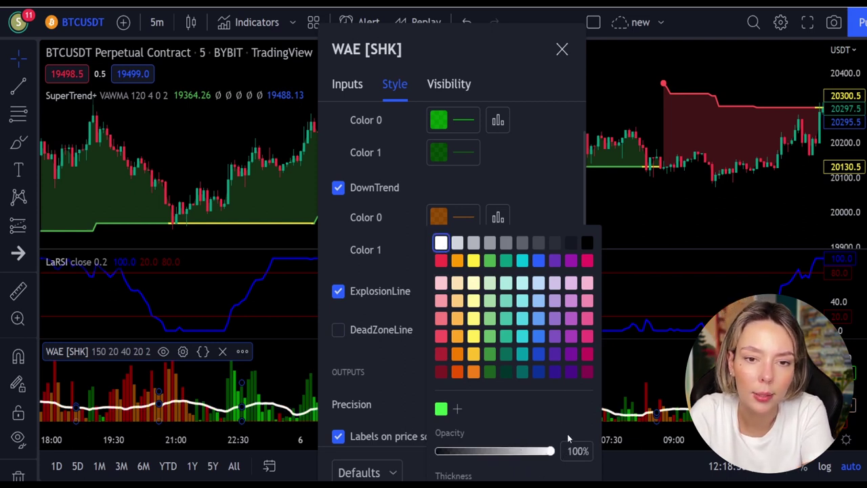
left_click(415, 387)
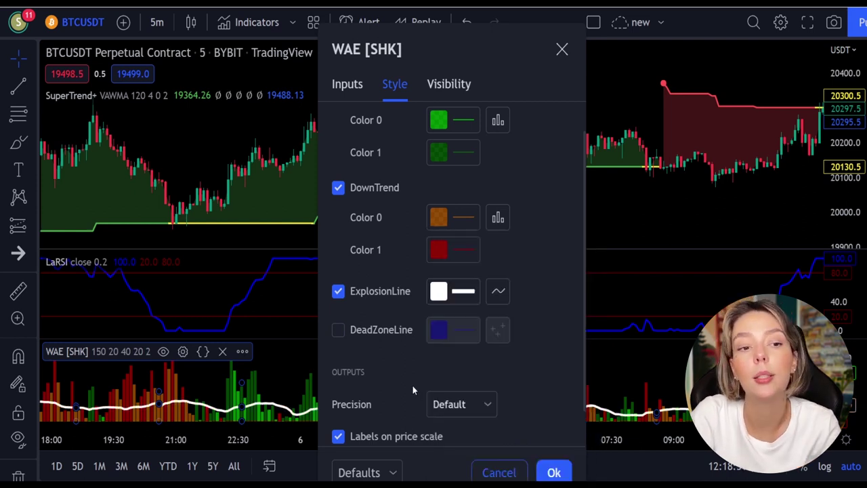
left_click(554, 474)
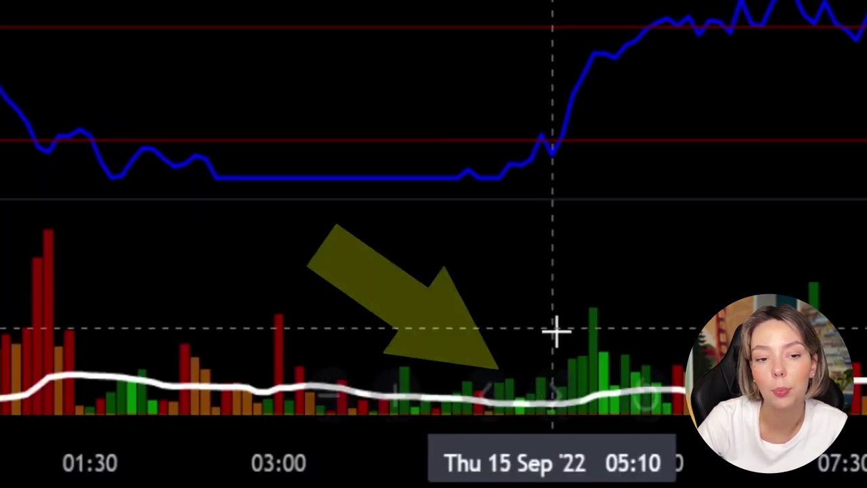
Step: Review the 15 September setups on the chart with SuperTrend+, LaRSI and WAE
mouse_move(481, 410)
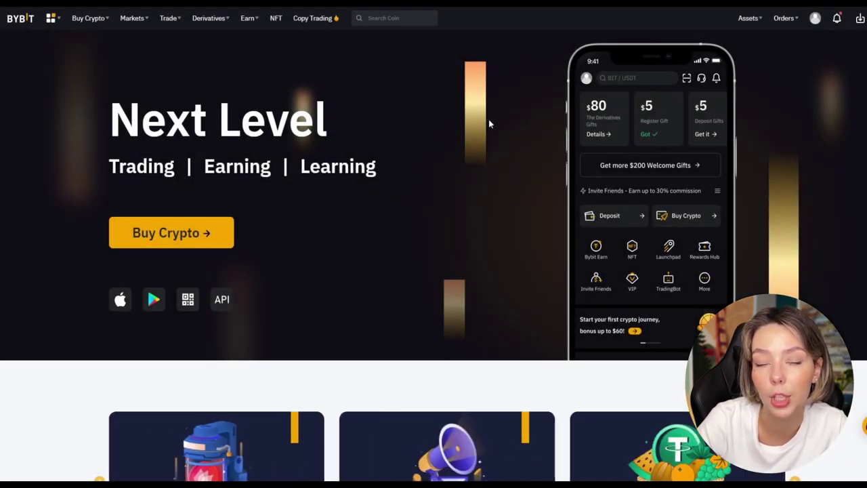
Step: Scroll through Bybit's BTCUSDT perpetual trading page
scroll(488, 124, "down", 4)
scroll(763, 223, "down", 8)
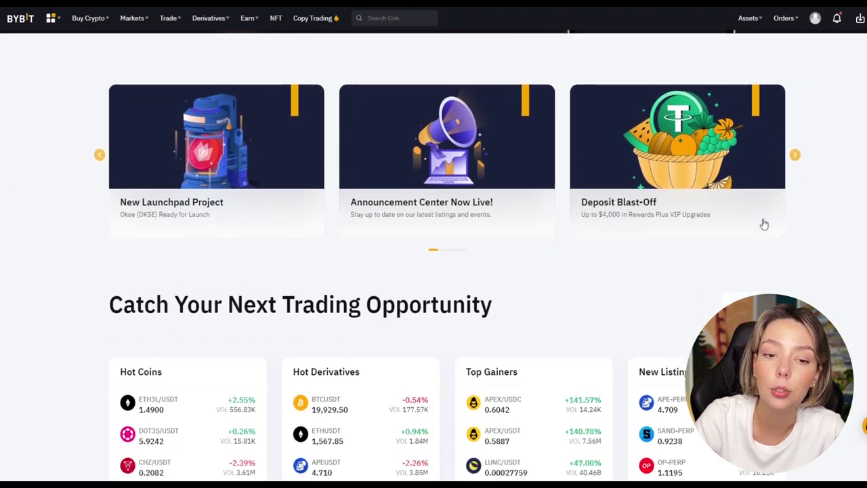
scroll(764, 223, "up", 12)
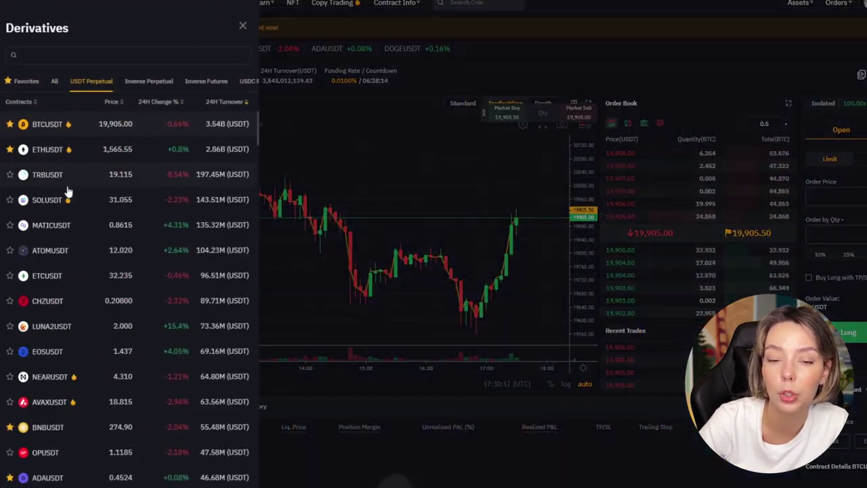
scroll(68, 193, "down", 15)
scroll(76, 229, "down", 10)
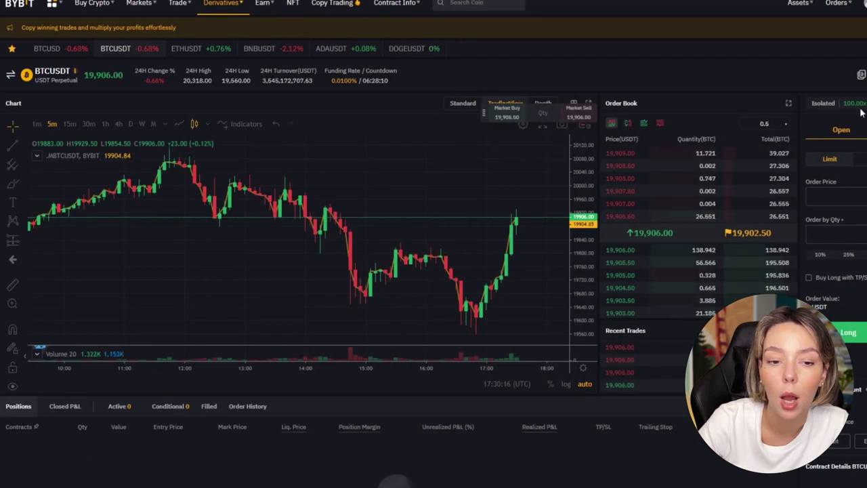
Step: Adjust the Long leverage slider in Isolated margin mode, then browse the Deposit Blast-Off promo page
left_click(823, 103)
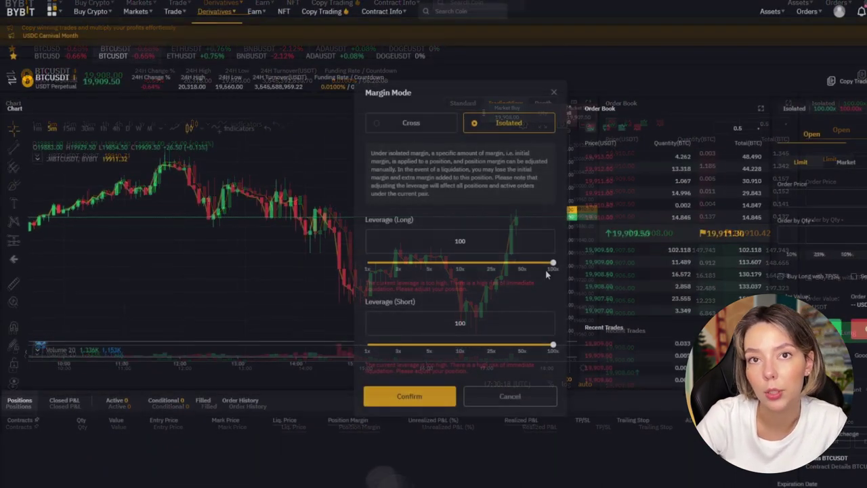
left_click_drag(553, 263, 446, 284)
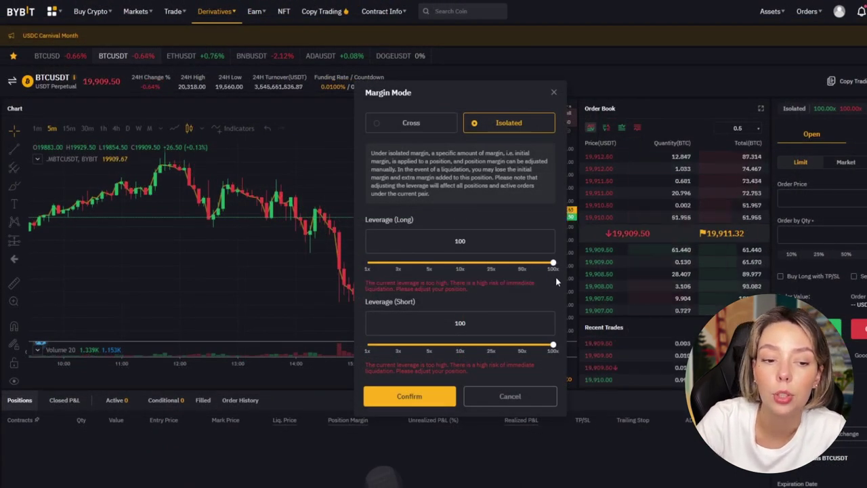
scroll(550, 262, "up", 4)
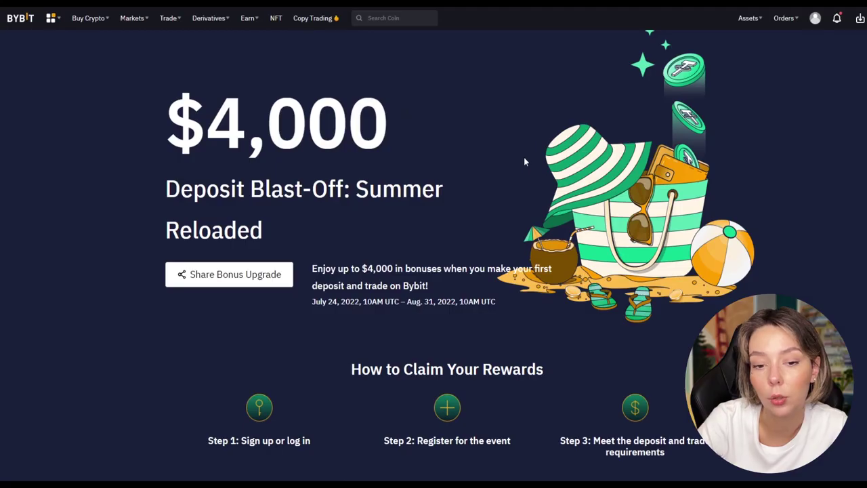
scroll(534, 139, "down", 5)
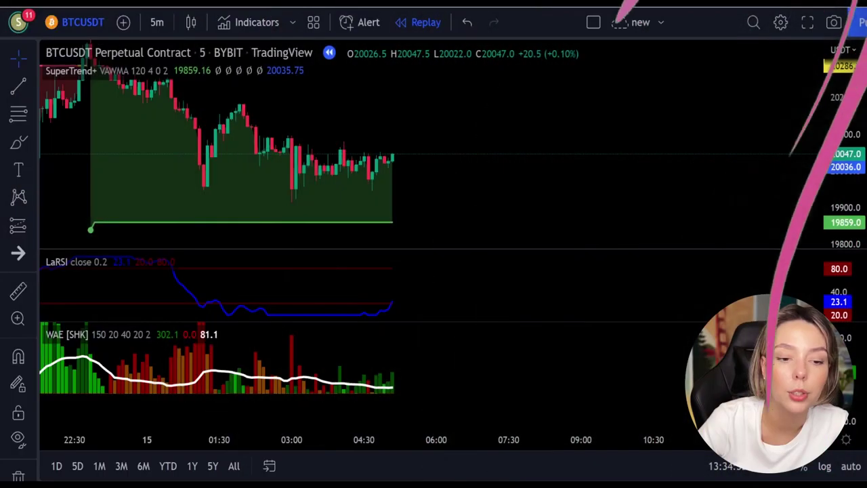
Step: Brush-circle the latest LaRSI reading and WAE bars, then undo the marks
left_click(12, 140)
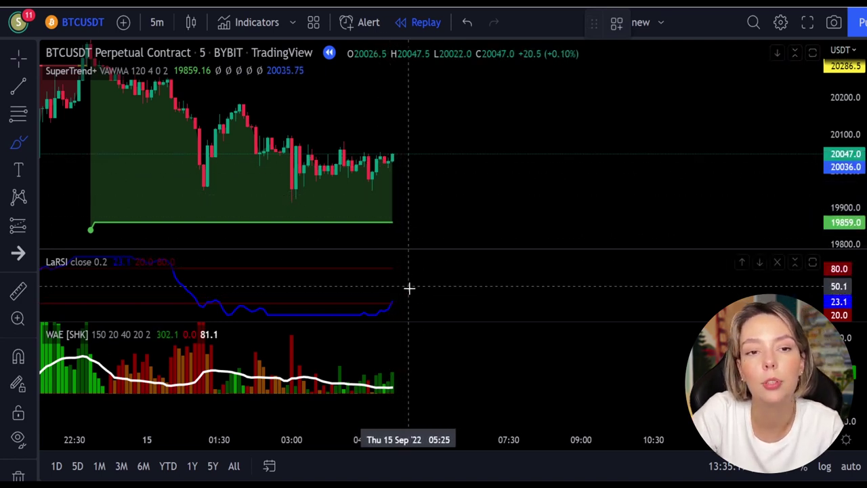
mouse_move(403, 295)
left_mouse_down()
mouse_move(389, 294)
mouse_move(392, 306)
left_mouse_up()
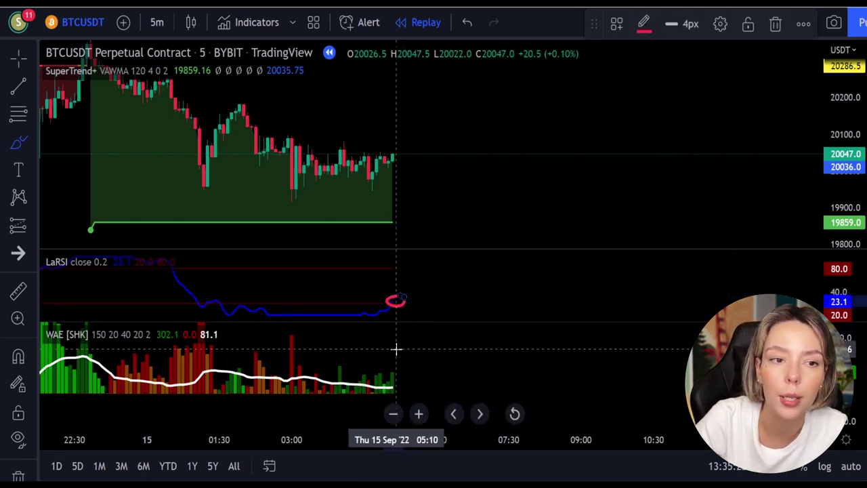
left_click_drag(396, 357, 402, 377)
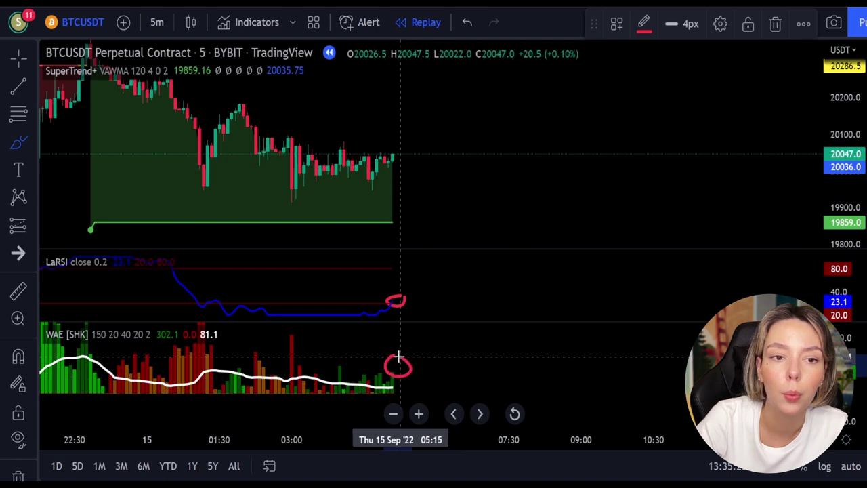
key("ctrl+z")
key("ctrl+z")
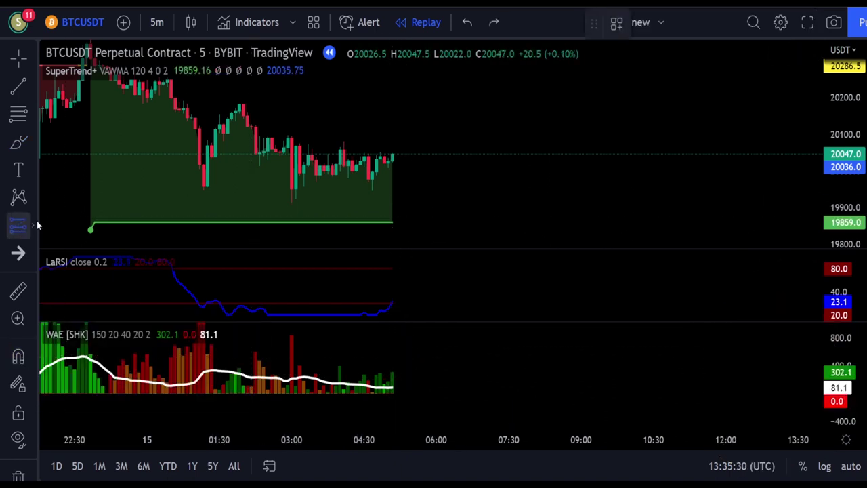
Step: Place a long position at the latest candle with a 137-point stop and 149-point target
left_click(396, 155)
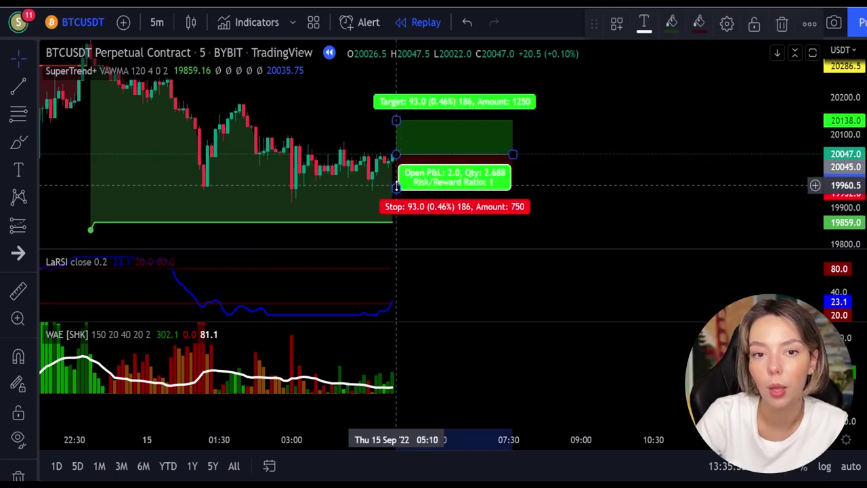
left_click_drag(396, 186, 397, 205)
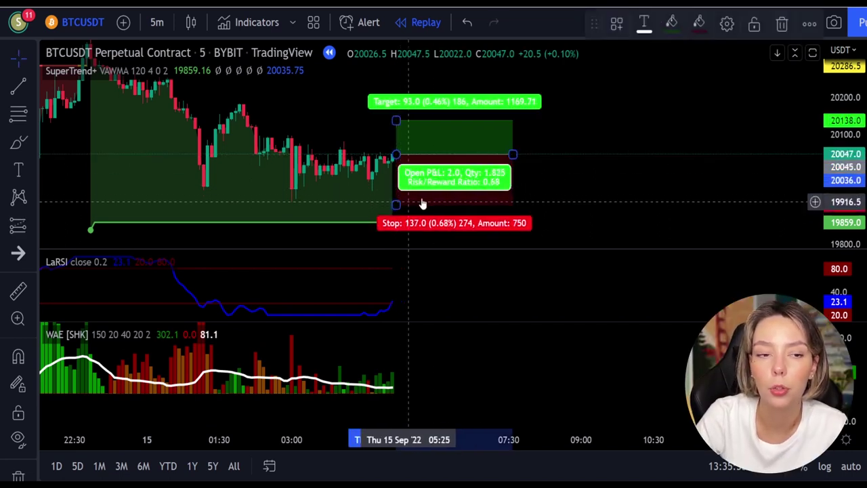
left_click(550, 142)
mouse_move(549, 141)
left_mouse_down()
mouse_move(548, 169)
mouse_move(530, 201)
mouse_move(526, 176)
left_mouse_up()
mouse_move(475, 177)
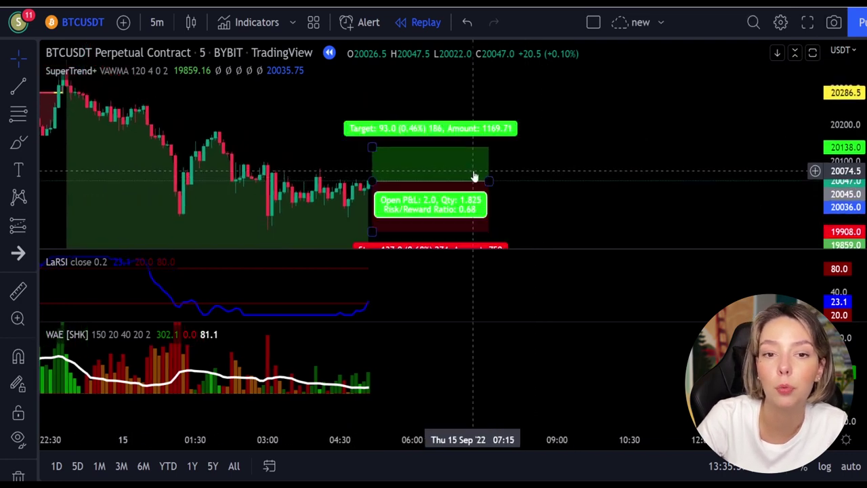
left_click_drag(372, 147, 379, 111)
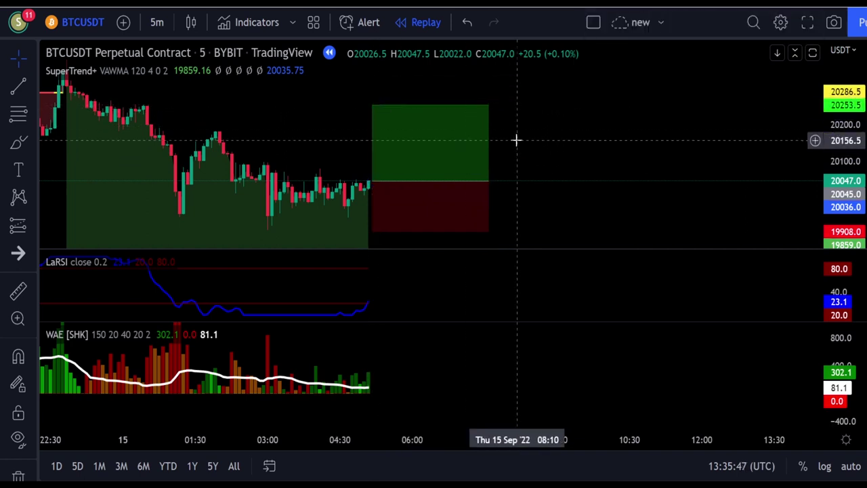
left_click_drag(517, 140, 515, 115)
Step: Replay the bars forward, pause, and check the long position's profit
left_click(413, 414)
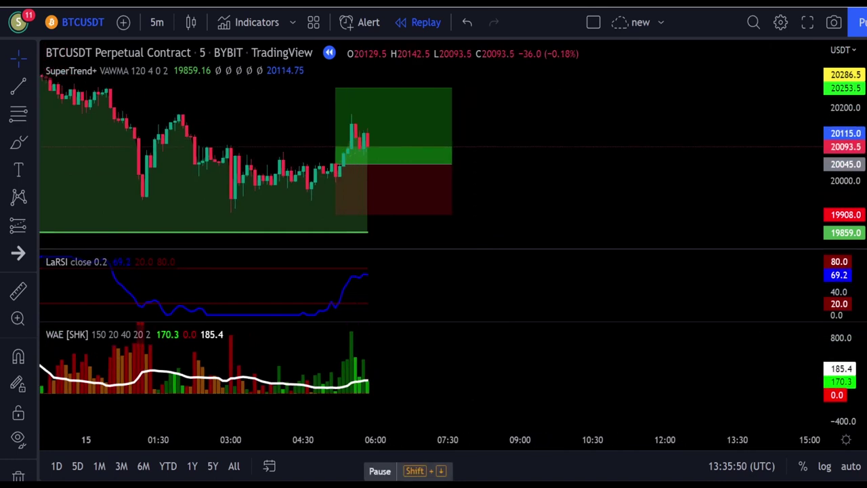
key("shift+Down")
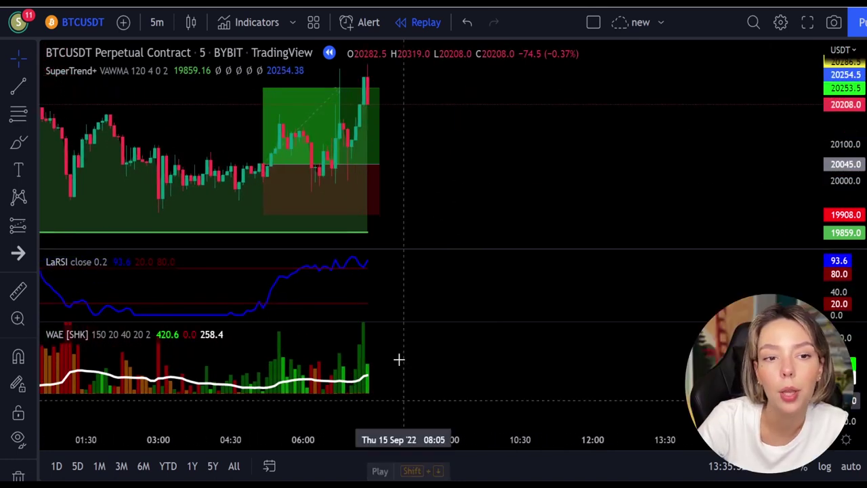
left_click(349, 106)
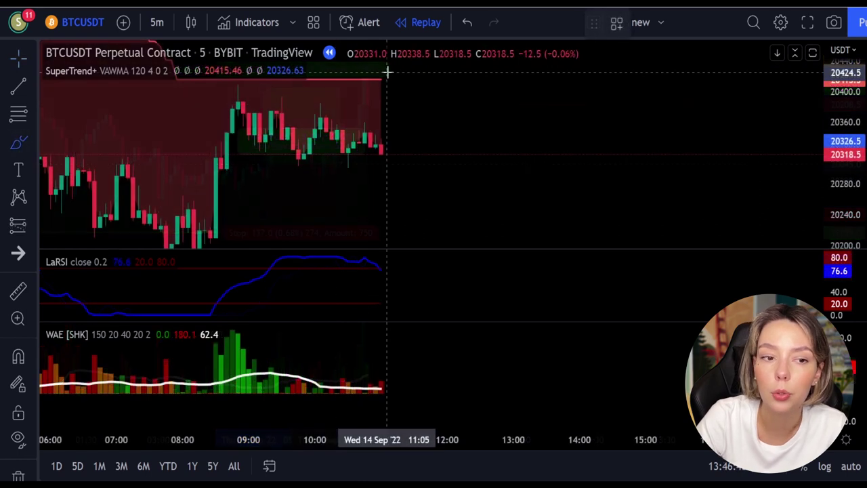
Step: Brush-circle the recent highs, latest WAE bars and LaRSI values, then undo the LaRSI mark
mouse_move(388, 72)
left_mouse_down()
mouse_move(358, 74)
mouse_move(368, 126)
mouse_move(413, 70)
mouse_move(377, 77)
left_mouse_up()
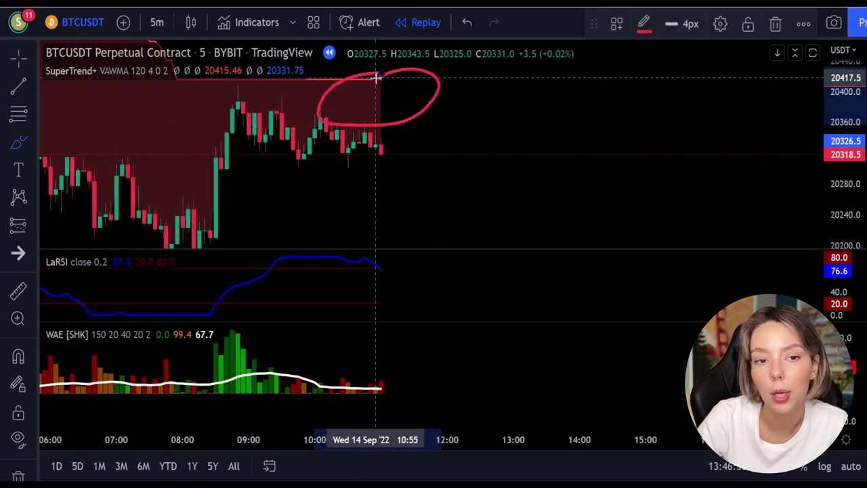
mouse_move(391, 365)
left_mouse_down()
mouse_move(350, 373)
mouse_move(383, 390)
mouse_move(401, 374)
mouse_move(382, 364)
left_mouse_up()
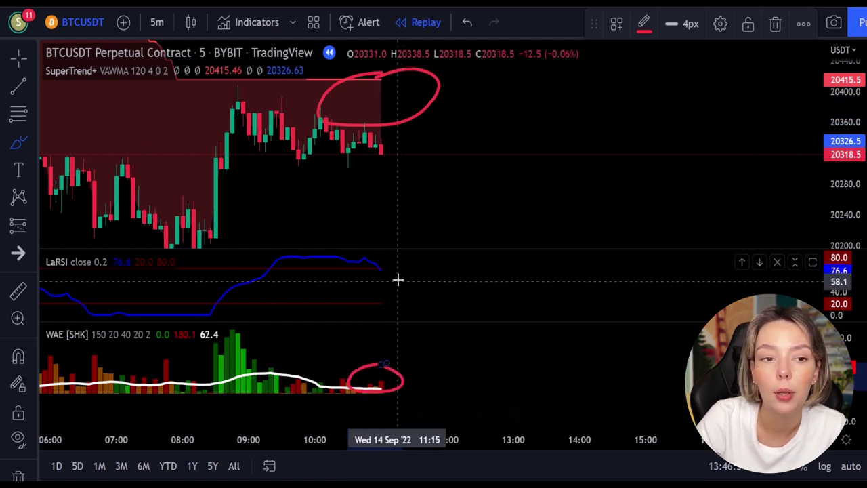
mouse_move(391, 263)
left_mouse_down()
mouse_move(370, 271)
mouse_move(394, 271)
left_mouse_up()
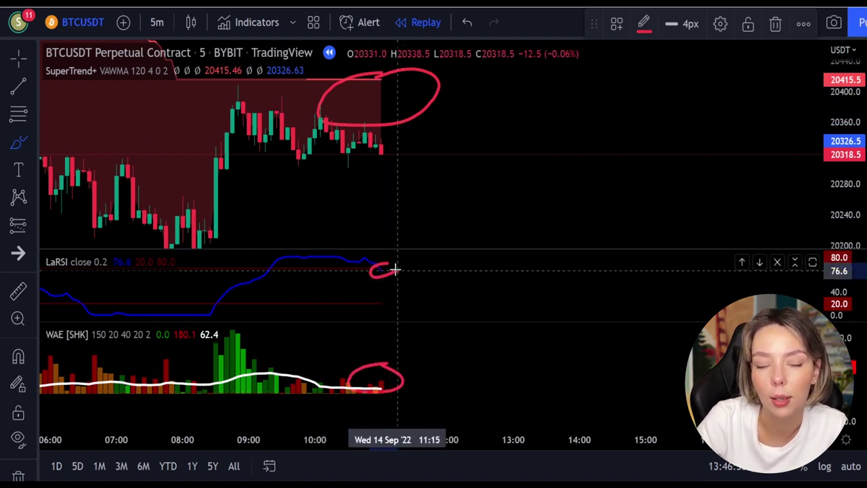
key("ctrl+z")
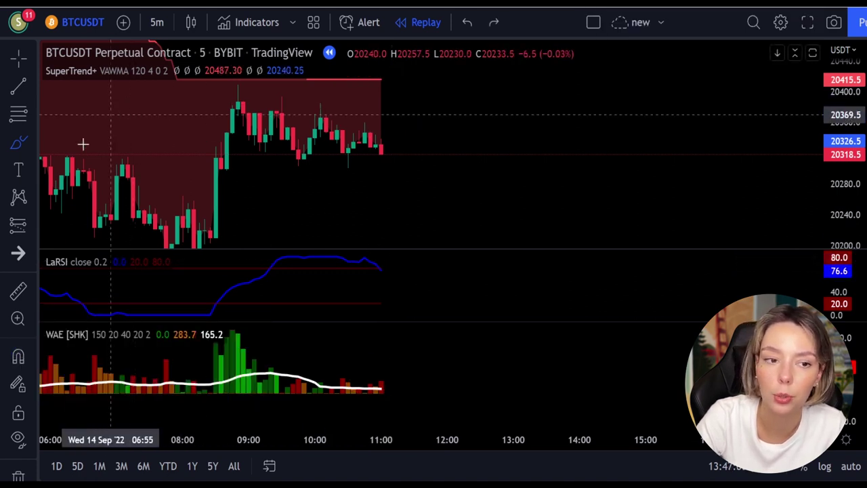
Step: Place a short position at the latest candle with a 31-point stop and 46.5-point target
left_click(18, 230)
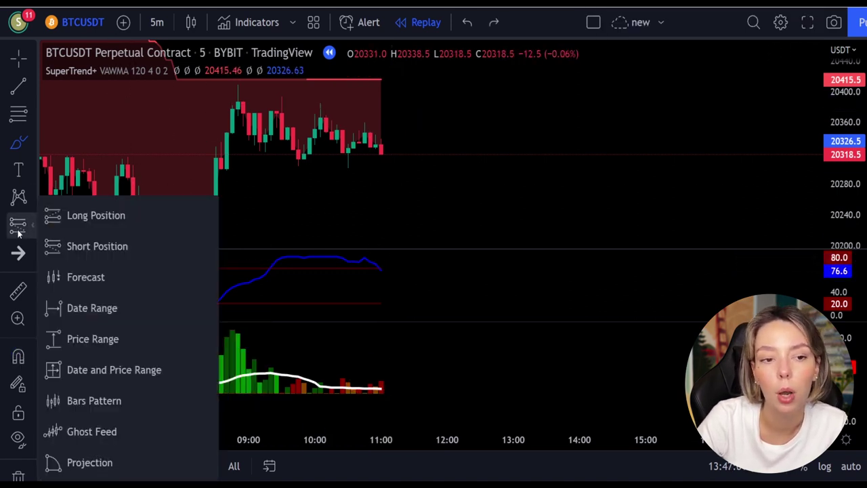
left_click(97, 246)
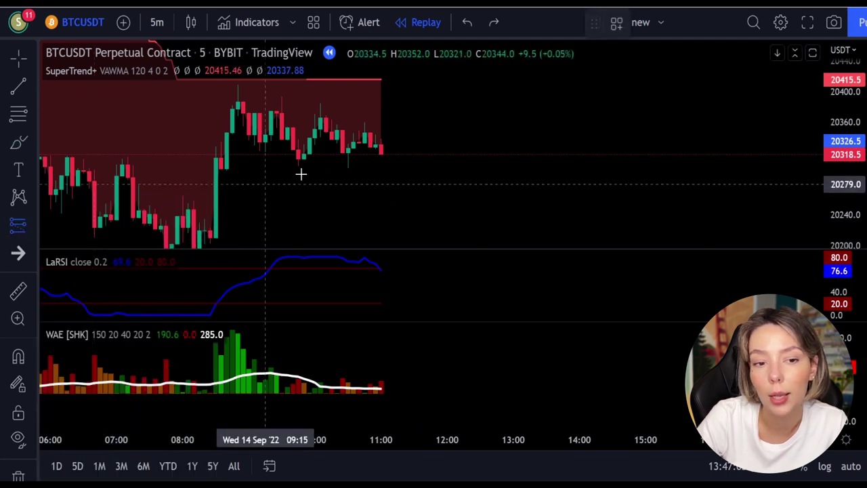
left_click(385, 145)
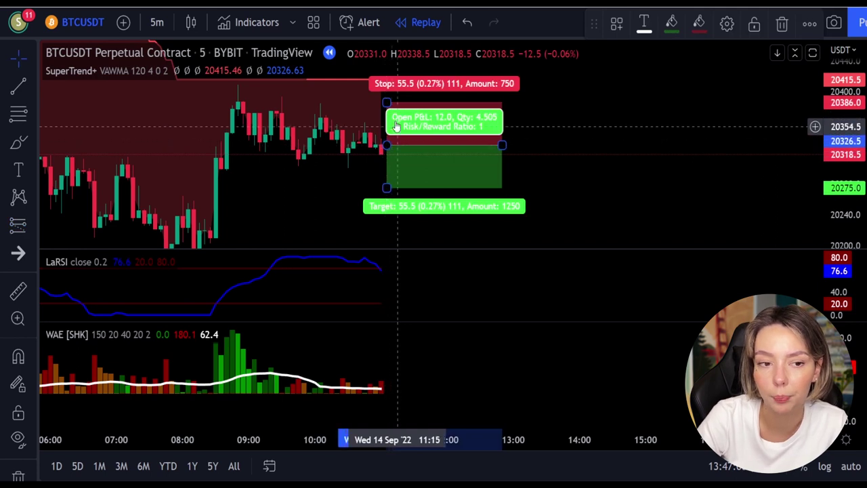
left_click_drag(387, 103, 389, 126)
left_click_drag(386, 188, 387, 176)
left_click_drag(388, 127, 390, 121)
left_click_drag(386, 175, 387, 180)
left_click_drag(502, 145, 553, 142)
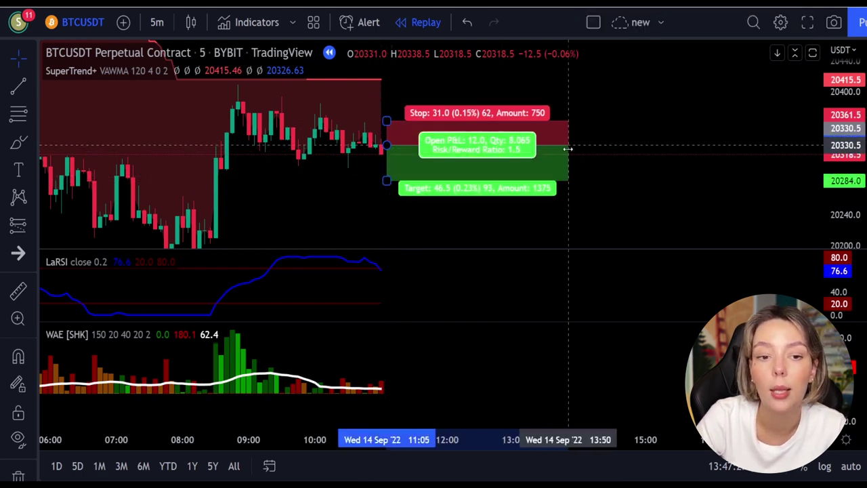
Step: Replay the bars until the short hits target, then narrow the position box to the trade's duration
left_click(378, 470)
left_click(380, 471)
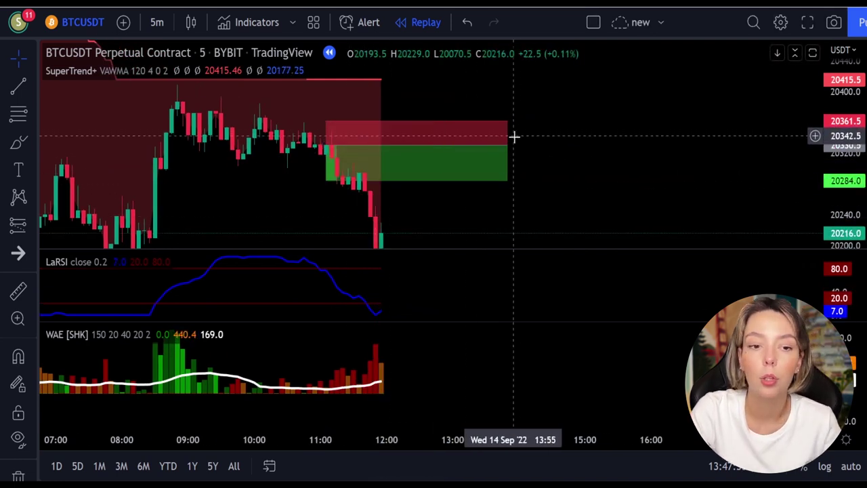
left_click_drag(506, 146, 336, 178)
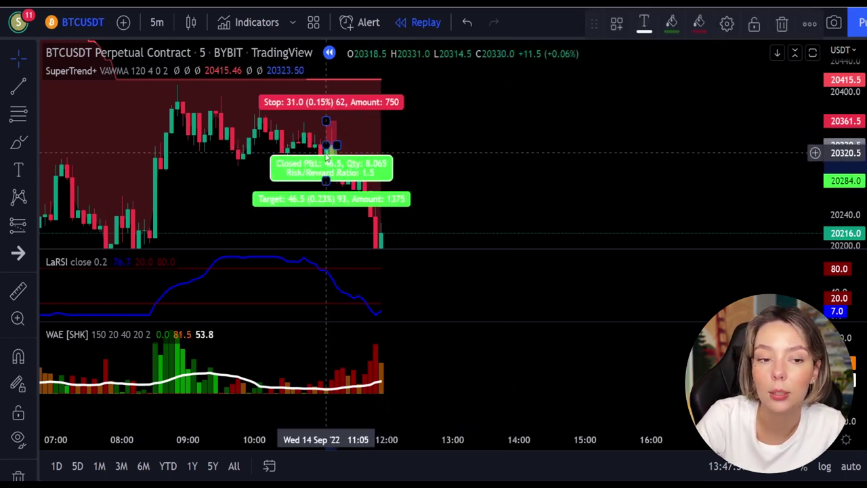
left_click(484, 103)
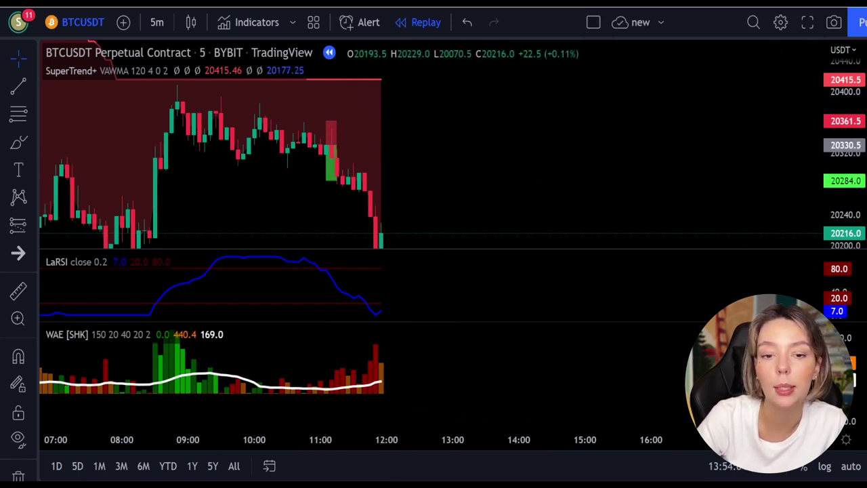
Step: Advance the replay one bar, brush-mark the WAE bars, LaRSI line and price peak, then undo the cross
key("alt+b")
mouse_move(399, 332)
left_mouse_down()
mouse_move(381, 334)
mouse_move(366, 366)
mouse_move(407, 365)
left_mouse_up()
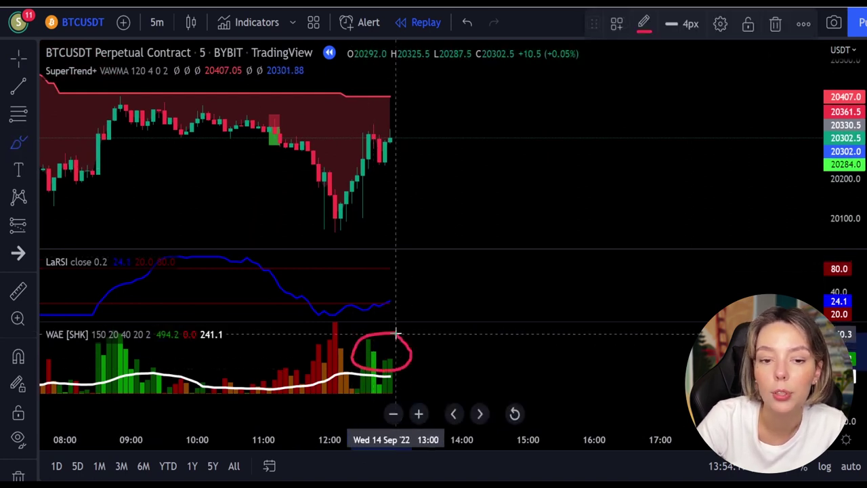
mouse_move(401, 285)
left_mouse_down()
mouse_move(386, 291)
mouse_move(407, 309)
mouse_move(393, 279)
left_mouse_up()
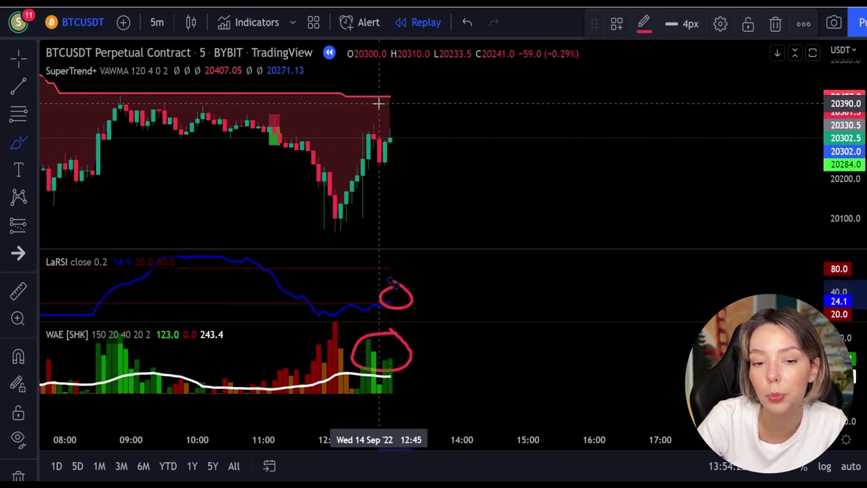
mouse_move(379, 103)
left_mouse_down()
mouse_move(375, 91)
mouse_move(332, 118)
left_mouse_up()
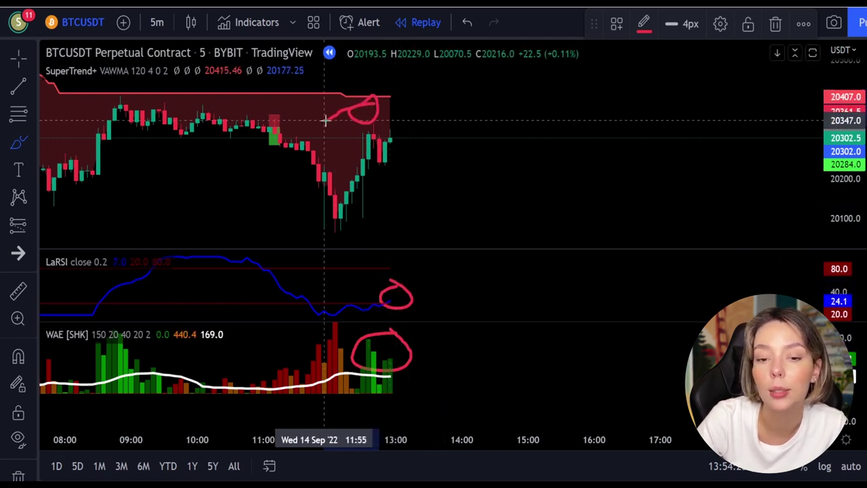
left_click_drag(458, 104, 584, 149)
left_click_drag(571, 77, 485, 186)
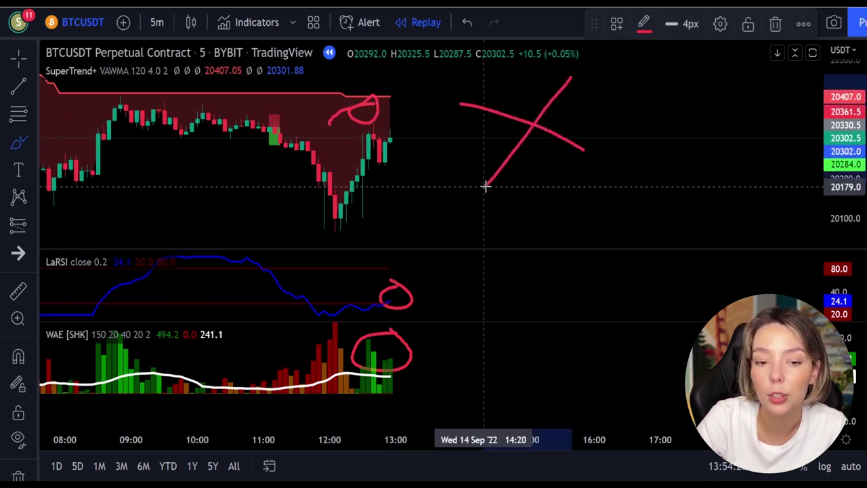
key("ctrl+z")
key("ctrl+z")
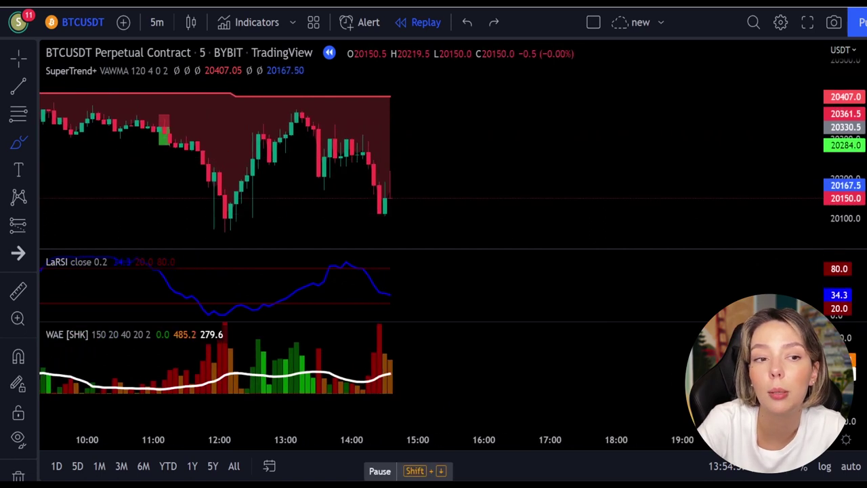
Step: Pause the replay, step forward one bar, and turn on magnet snapping for drawings
key("shift+Down")
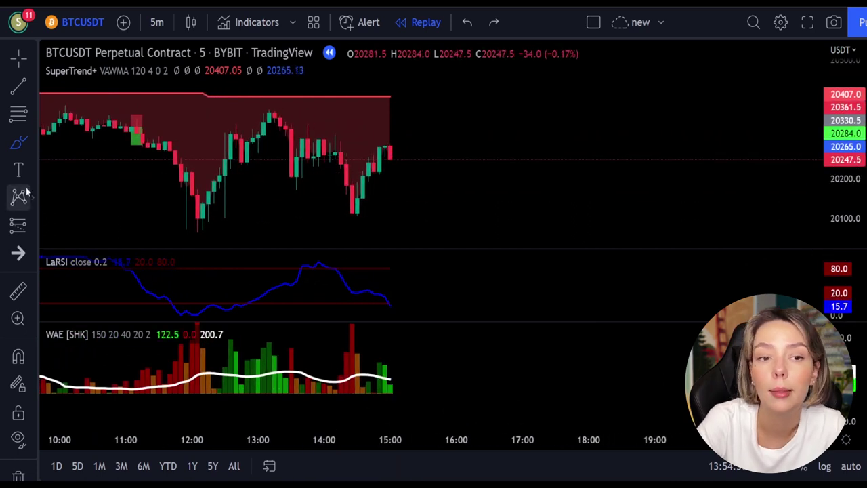
key("shift+Right")
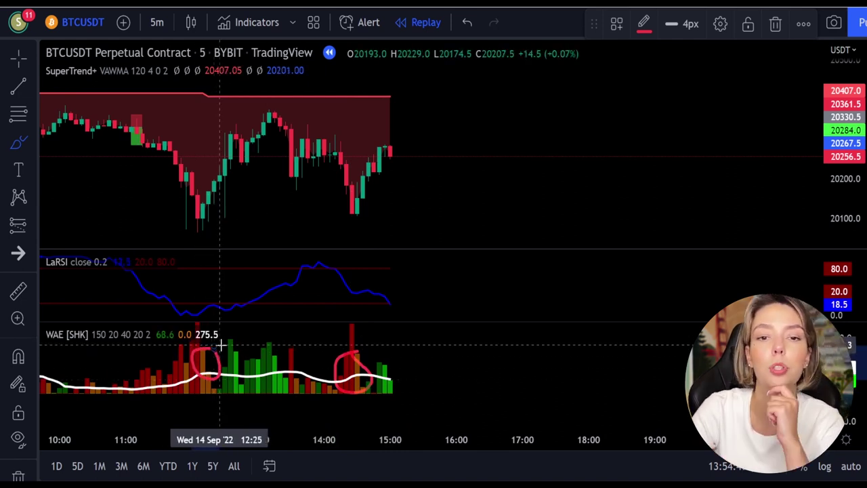
left_click(19, 357)
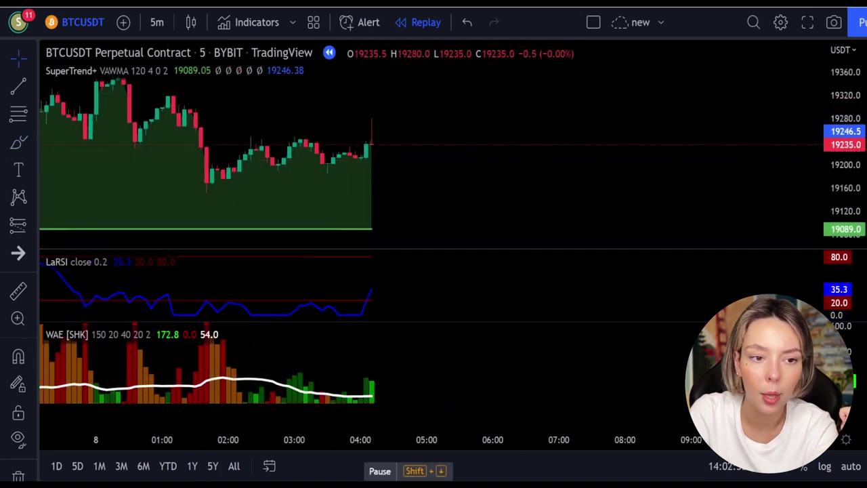
Step: Advance one bar, brush-circle price rising off SuperTrend+ on 8 Sep, then undo the circle
key("shift+Down")
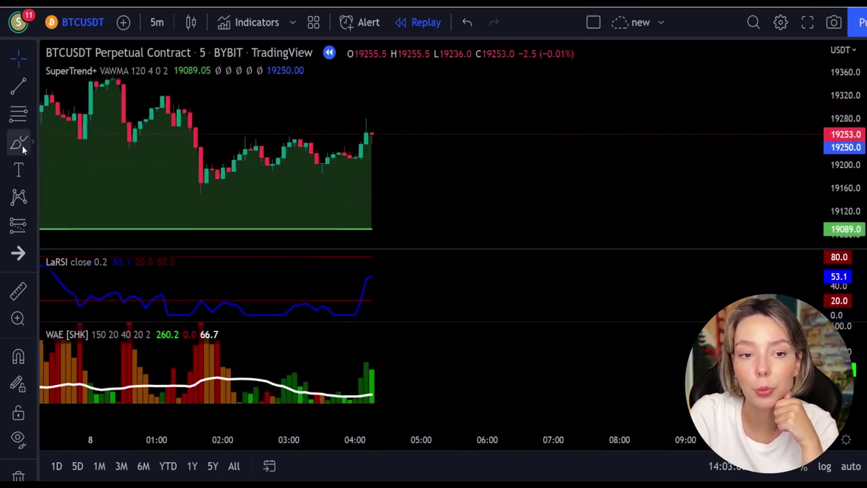
left_click(21, 147)
left_click_drag(387, 179, 340, 215)
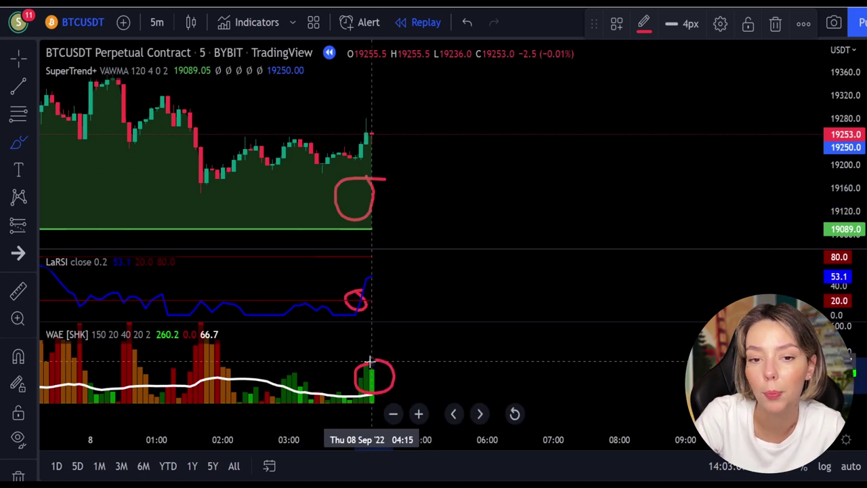
key("ctrl+z")
key("ctrl+z")
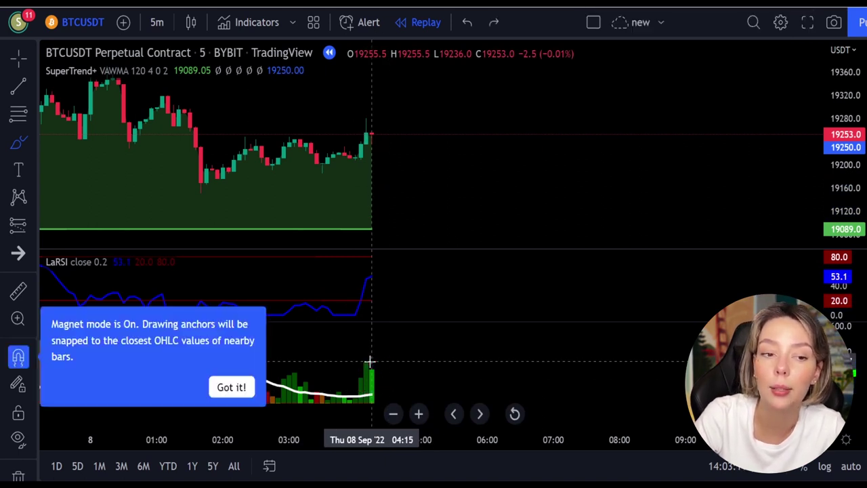
Step: Place a Long Position on the last candle and move its stop lower
left_click(27, 232)
left_click(74, 222)
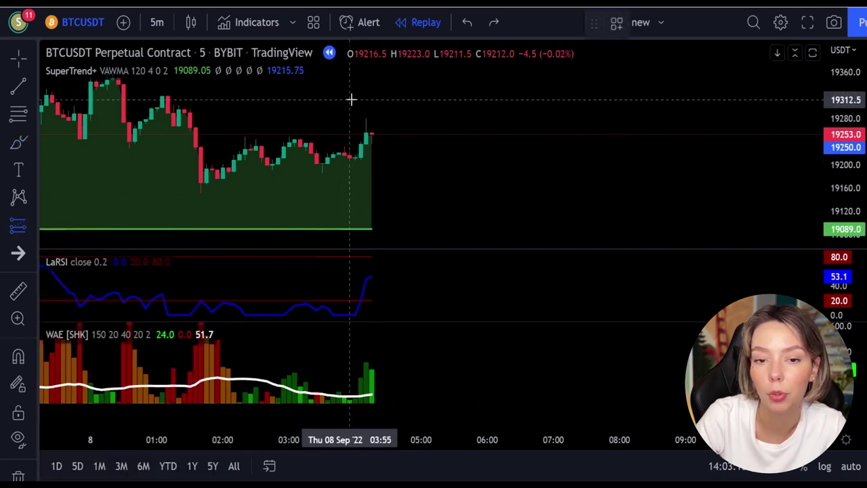
left_click(372, 135)
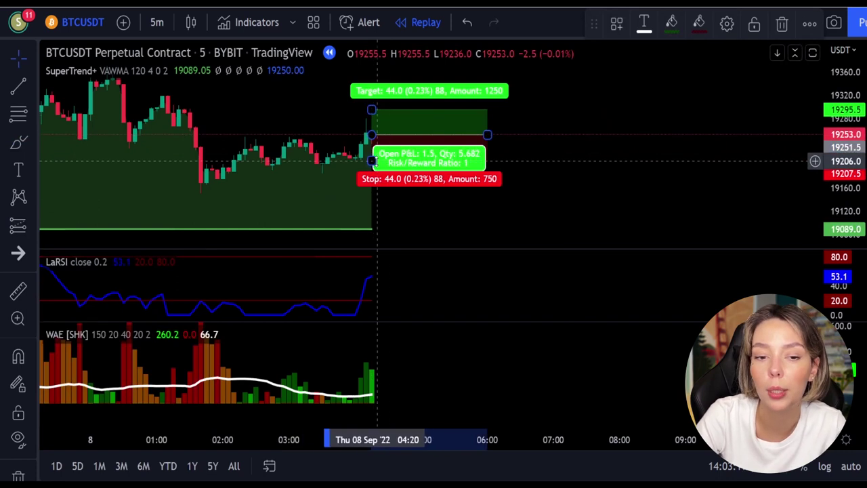
mouse_move(372, 161)
left_mouse_down()
mouse_move(372, 175)
mouse_move(380, 131)
left_mouse_up()
left_click(531, 167)
Step: Widen the long box, play the replay, and trim the box to where the target hits
left_click_drag(487, 194, 620, 178)
left_click(692, 146)
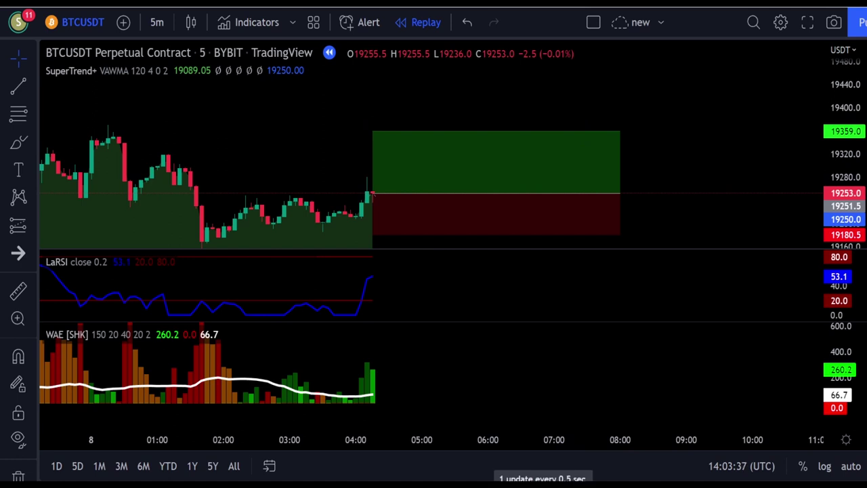
left_click(380, 471)
left_click(379, 471)
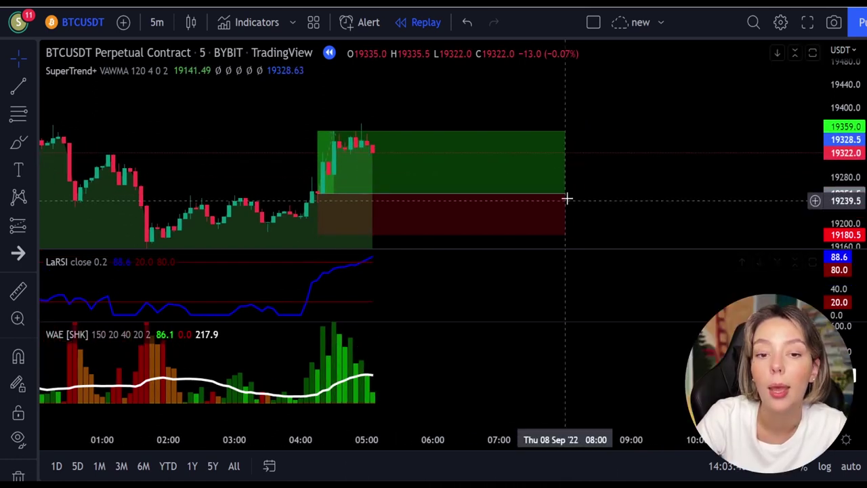
left_click_drag(569, 185, 333, 217)
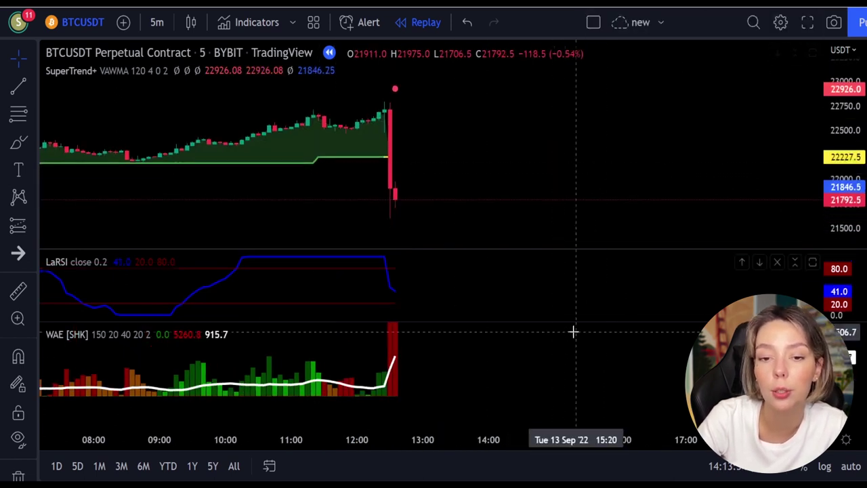
Step: Brush-circle the LaRSI top, the last WAE bar and the crash candle, then undo
mouse_move(397, 261)
left_mouse_down()
mouse_move(370, 271)
mouse_move(399, 272)
left_mouse_up()
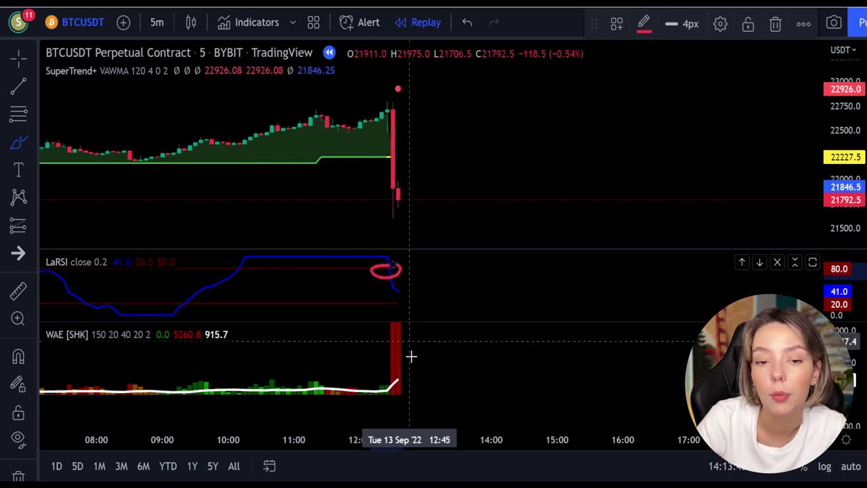
mouse_move(418, 341)
left_mouse_down()
mouse_move(368, 344)
mouse_move(404, 383)
left_mouse_up()
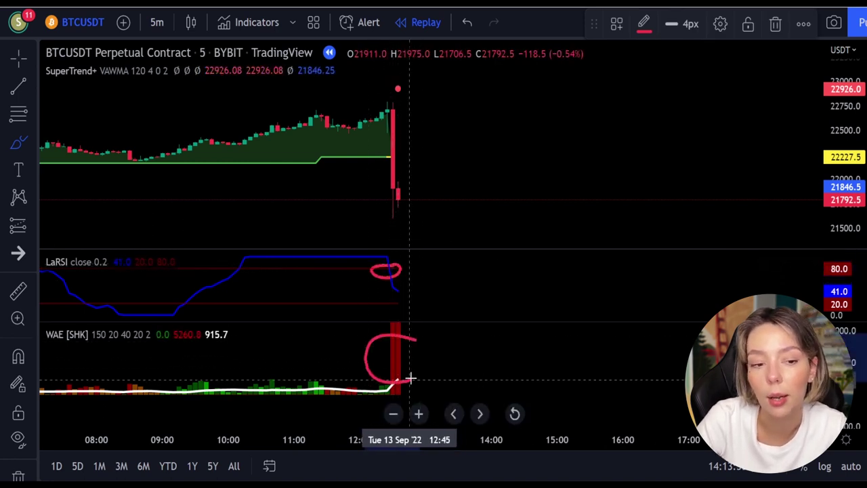
mouse_move(409, 80)
left_mouse_down()
mouse_move(399, 79)
mouse_move(402, 118)
mouse_move(426, 90)
left_mouse_up()
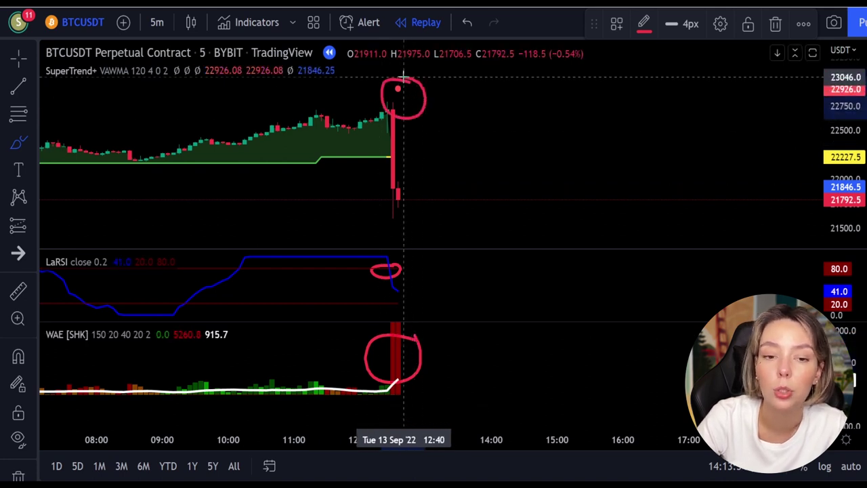
key("ctrl+z")
key("ctrl+z")
key("ctrl+z")
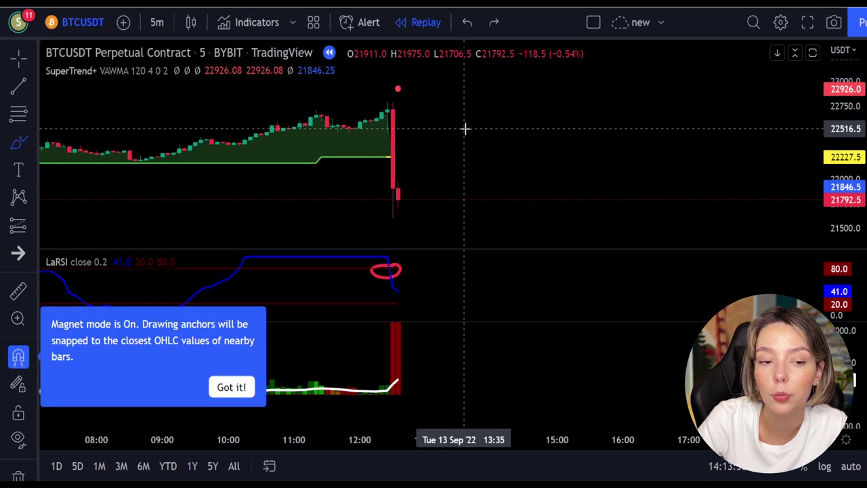
Step: Place a Short Position on the last candle, stop 1018.5 above entry, target lowered
left_click(21, 232)
left_click(97, 246)
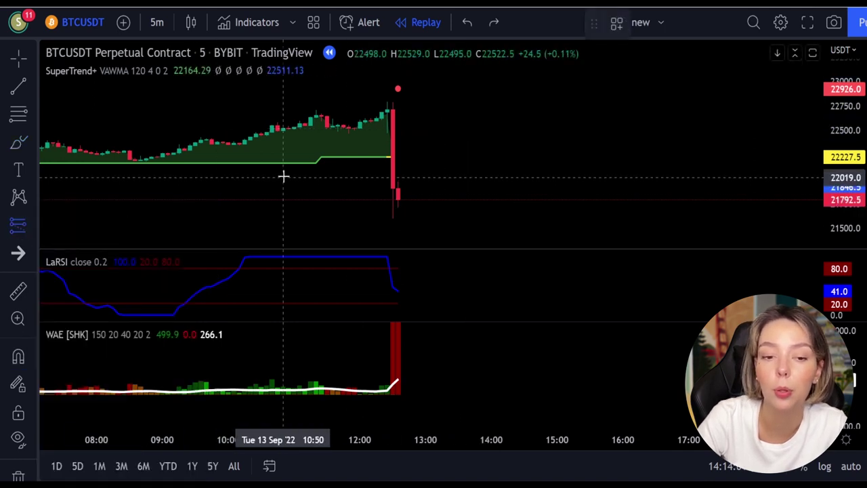
left_click(398, 198)
left_click_drag(398, 175, 398, 97)
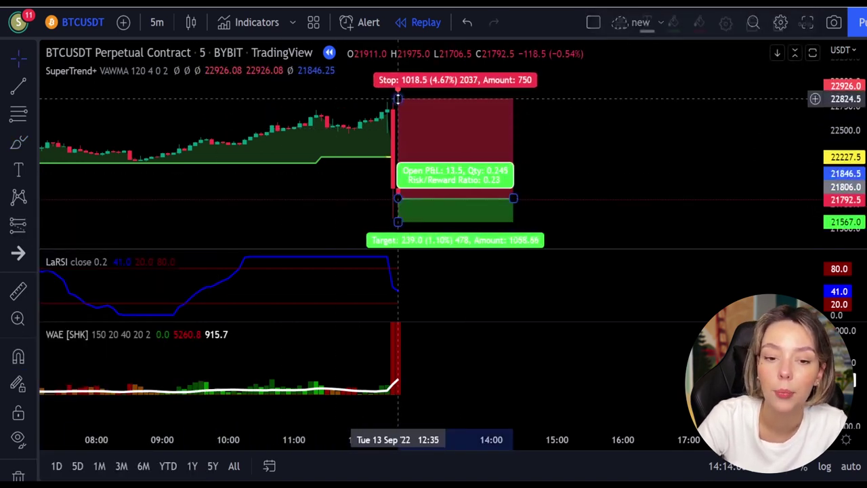
left_click_drag(397, 180, 404, 239)
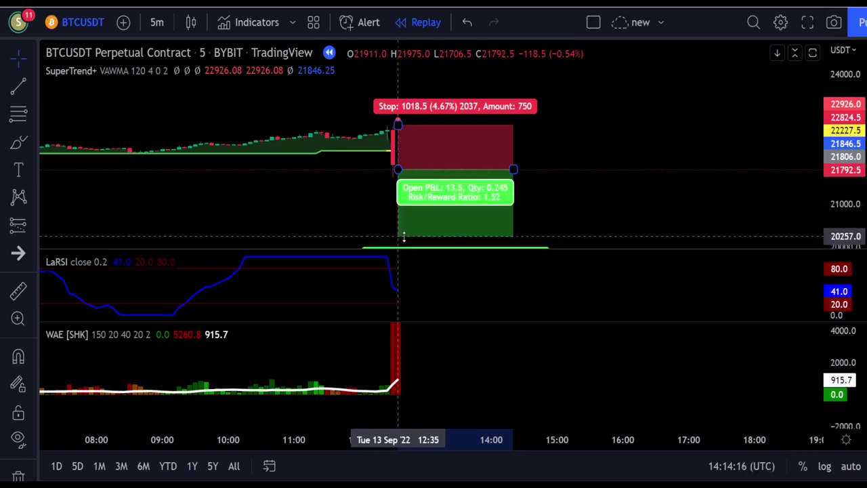
Step: Widen the short box, play the replay, and adjust the box to follow price
left_click_drag(509, 122, 813, 114)
left_click_drag(511, 217, 438, 228)
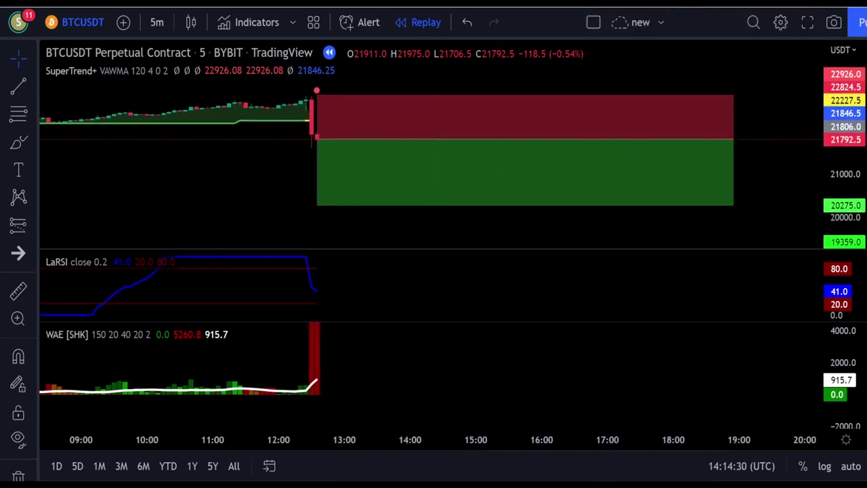
key("shift+Down")
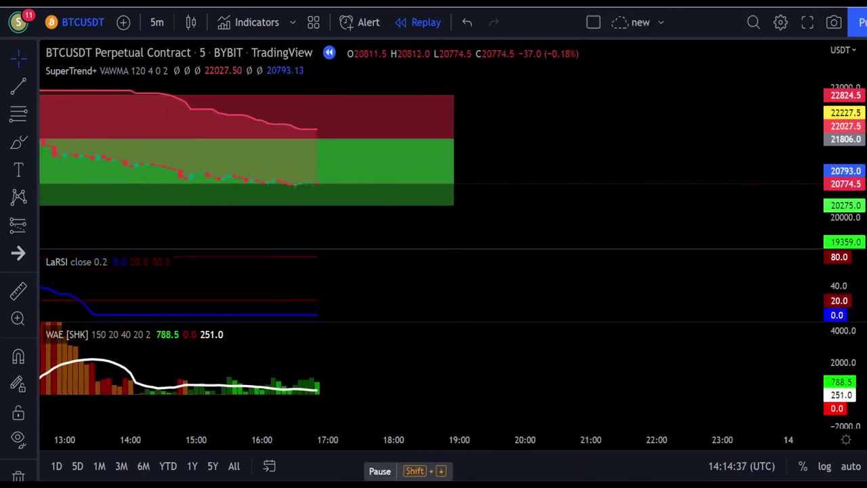
left_click_drag(326, 132, 701, 113)
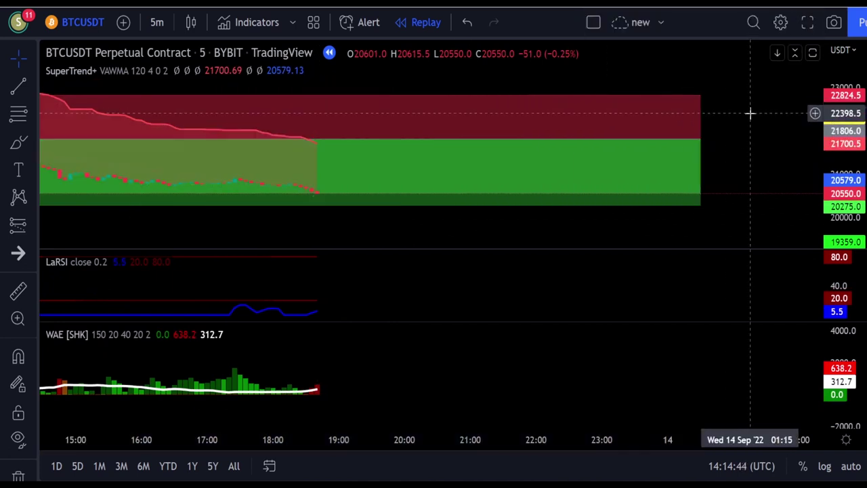
mouse_move(651, 135)
left_mouse_down()
mouse_move(455, 139)
mouse_move(305, 153)
mouse_move(284, 164)
left_mouse_up()
left_click_drag(209, 230, 411, 213)
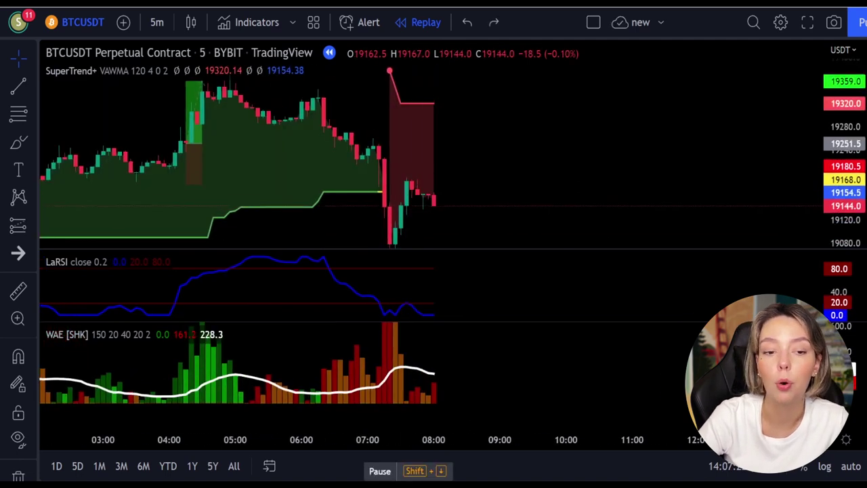
Step: Play the replay, advance seven bars into late 13 Sep, then pause
key("shift+Down")
key("shift+Right")
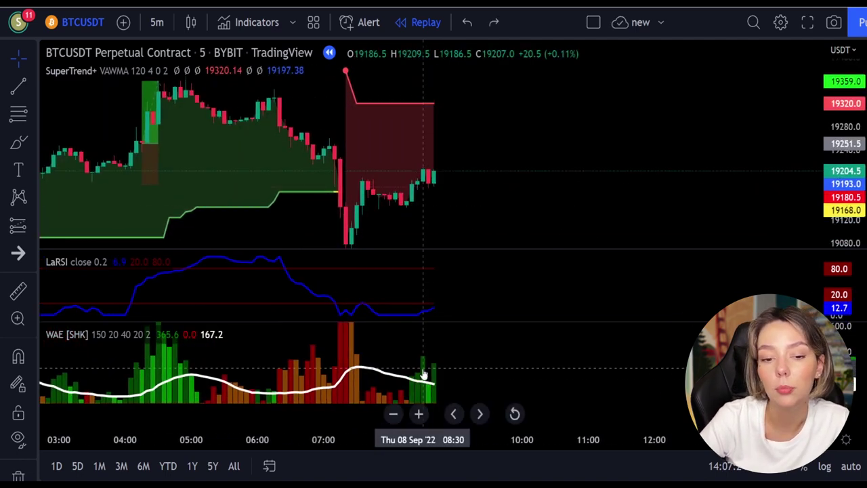
key("shift+Right")
key("shift+Right")
key("shift+Right")
key("shift+Right")
key("shift+Right")
key("shift+Right")
key("shift+Right")
key("shift+Right")
key("shift+Right")
key("shift+Right")
key("shift+Right")
key("shift+Right")
key("shift+Right")
key("shift+Right")
key("shift+Right")
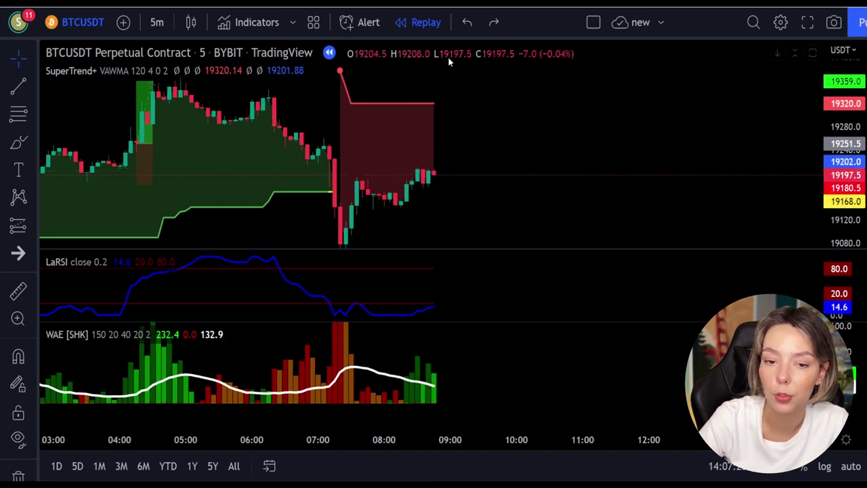
key("shift+Right")
key("shift+Right")
key("shift+Right")
key("shift+Right")
key("shift+Right")
key("shift+Right")
key("shift+Right")
key("shift+Right")
key("shift+Right")
key("shift+Right")
key("shift+Right")
key("shift+Right")
key("shift+Right")
key("shift+Right")
key("shift+Right")
key("shift+Right")
key("shift+Right")
key("shift+Right")
key("shift+Right")
key("shift+Right")
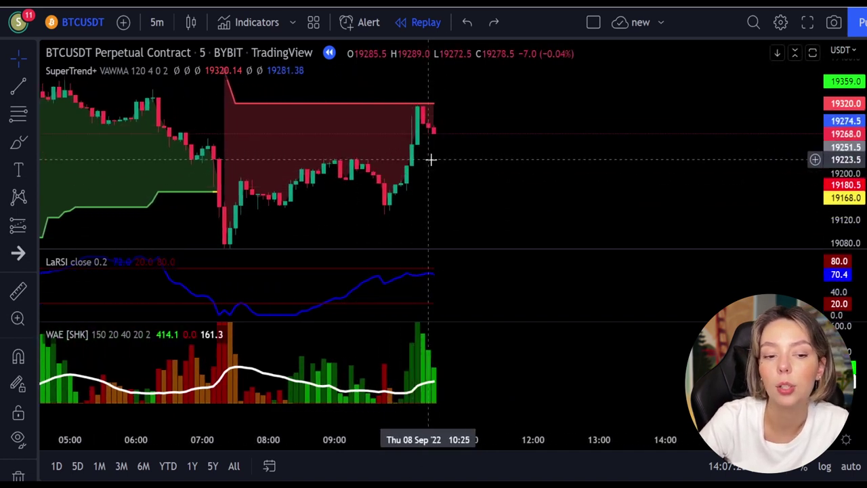
key("shift+Right")
key("shift+Right")
key("shift+Right")
key("shift+Right")
key("shift+Right")
key("shift+Right")
key("shift+Right")
key("shift+Right")
key("shift+Right")
key("shift+Right")
key("shift+Right")
key("shift+Right")
key("shift+Right")
key("shift+Right")
key("shift+Right")
key("shift+Right")
key("shift+Right")
key("shift+Right")
key("shift+Right")
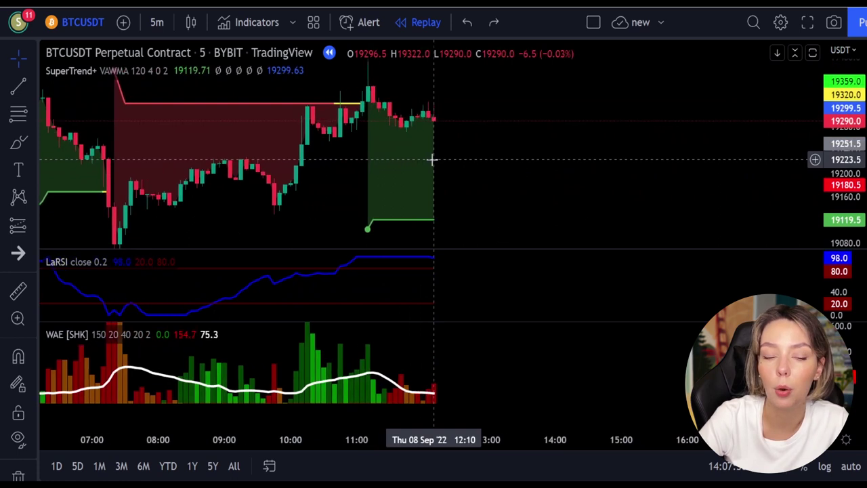
key("shift+Right")
key("shift+Right")
key("shift+Right")
key("shift+Right")
key("shift+Right")
key("shift+Right")
key("shift+Right")
key("shift+Right")
key("shift+Right")
key("shift+Right")
key("shift+Right")
key("shift+Right")
key("shift+Right")
key("shift+Right")
key("shift+Right")
key("shift+Right")
key("shift+Right")
key("shift+Right")
key("shift+Right")
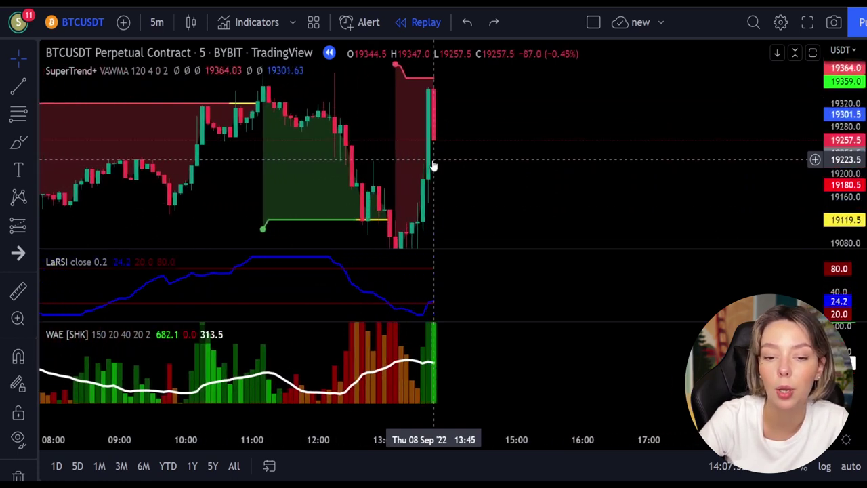
key("shift+Right")
key("shift+Right")
key("shift+Right")
key("shift+Right")
key("shift+Right")
key("shift+Right")
key("shift+Right")
key("shift+Right")
key("shift+Right")
key("shift+Right")
key("shift+Right")
key("shift+Right")
key("shift+Right")
key("shift+Right")
key("shift+Right")
key("shift+Right")
key("shift+Right")
key("shift+Right")
key("shift+Right")
key("shift+Right")
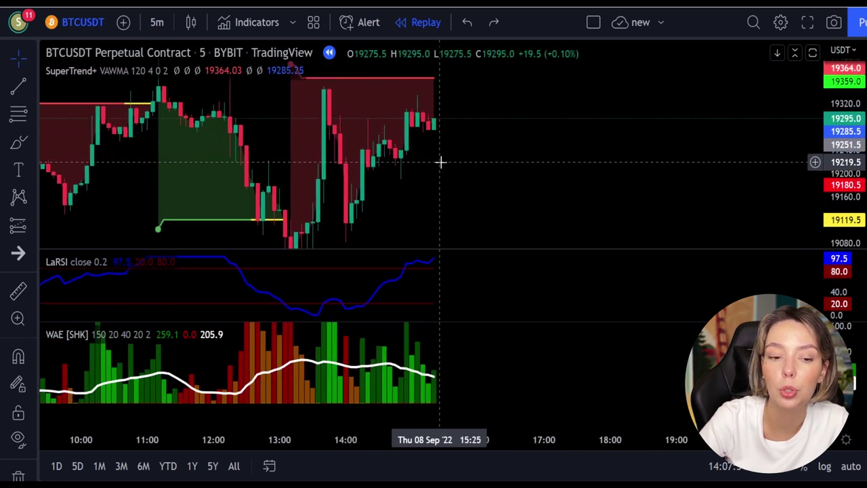
key("shift+Right")
key("shift+Right")
key("shift+Right")
key("shift+Right")
key("shift+Right")
key("shift+Right")
key("shift+Right")
key("shift+Right")
key("shift+Right")
key("shift+Right")
key("shift+Right")
key("shift+Right")
key("shift+Right")
key("shift+Right")
key("shift+Right")
key("shift+Right")
key("shift+Right")
key("shift+Right")
key("shift+Right")
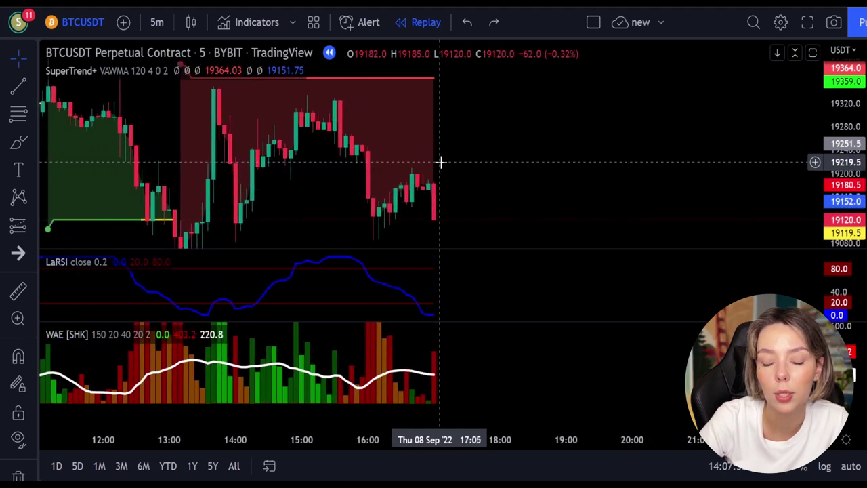
key("shift+Down")
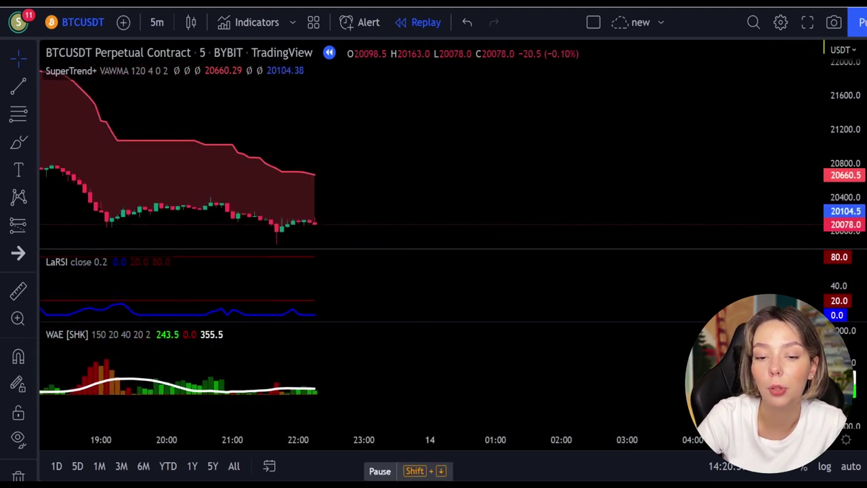